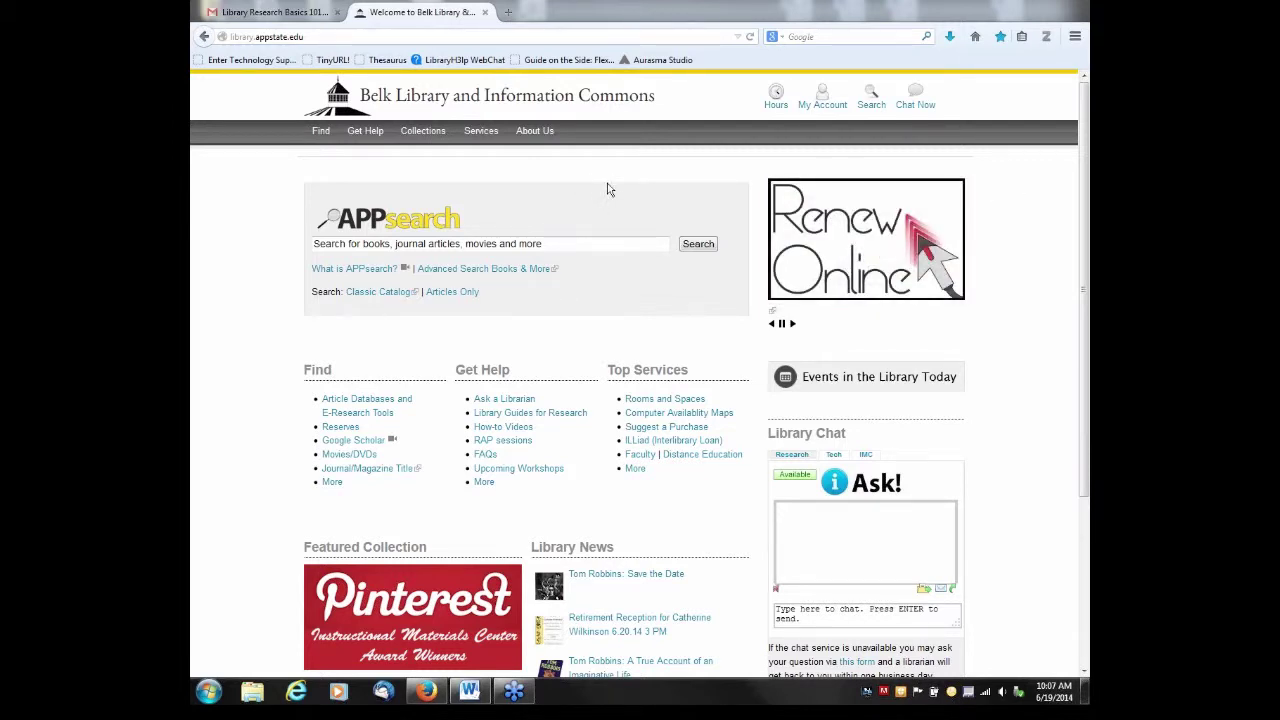
# Open the Article Databases and E-Research Tools page and view the databases whose names start with E
pyautogui.moveTo(322, 137)
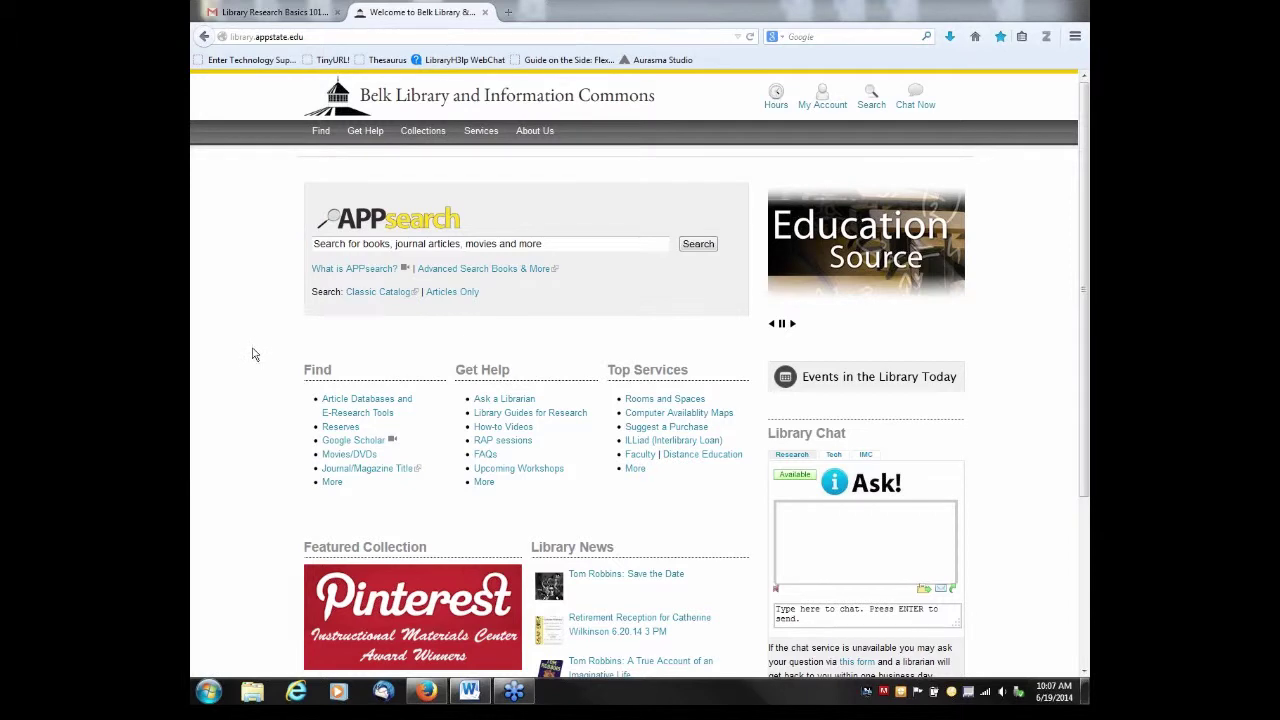
pyautogui.click(341, 409)
pyautogui.click(341, 409)
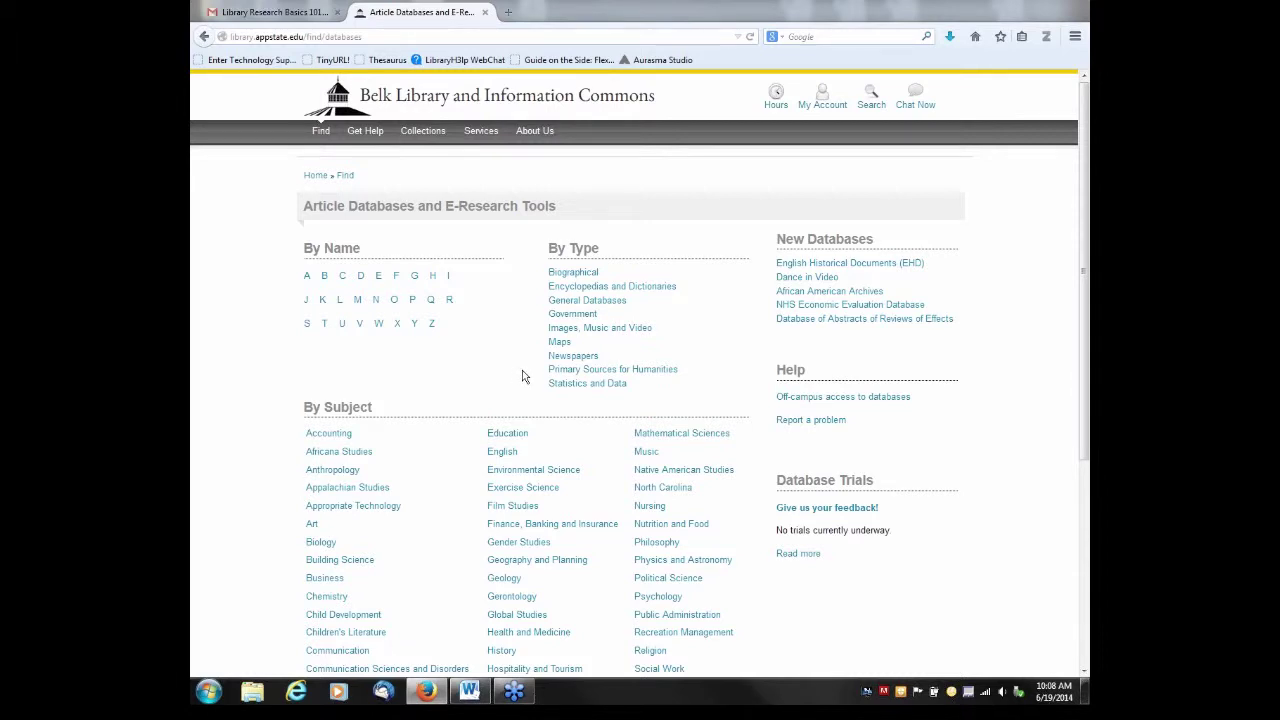
pyautogui.click(379, 280)
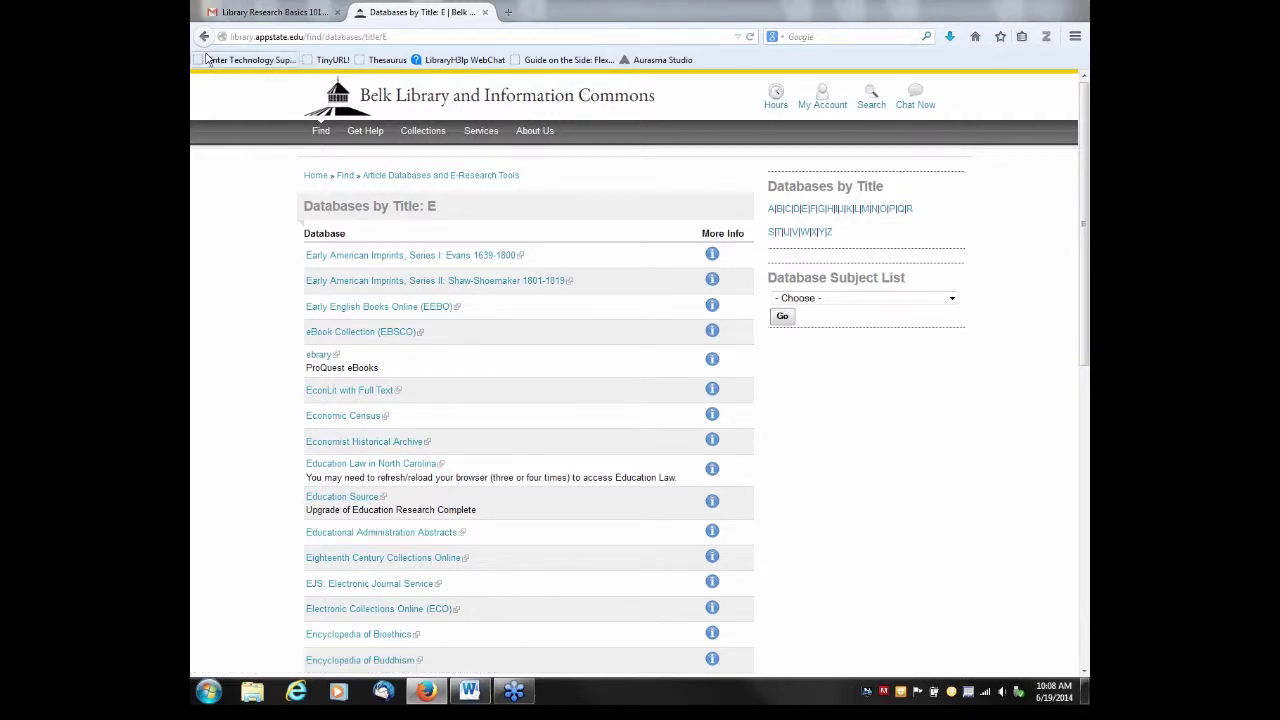
pyautogui.hotkey('alt', 'Left')
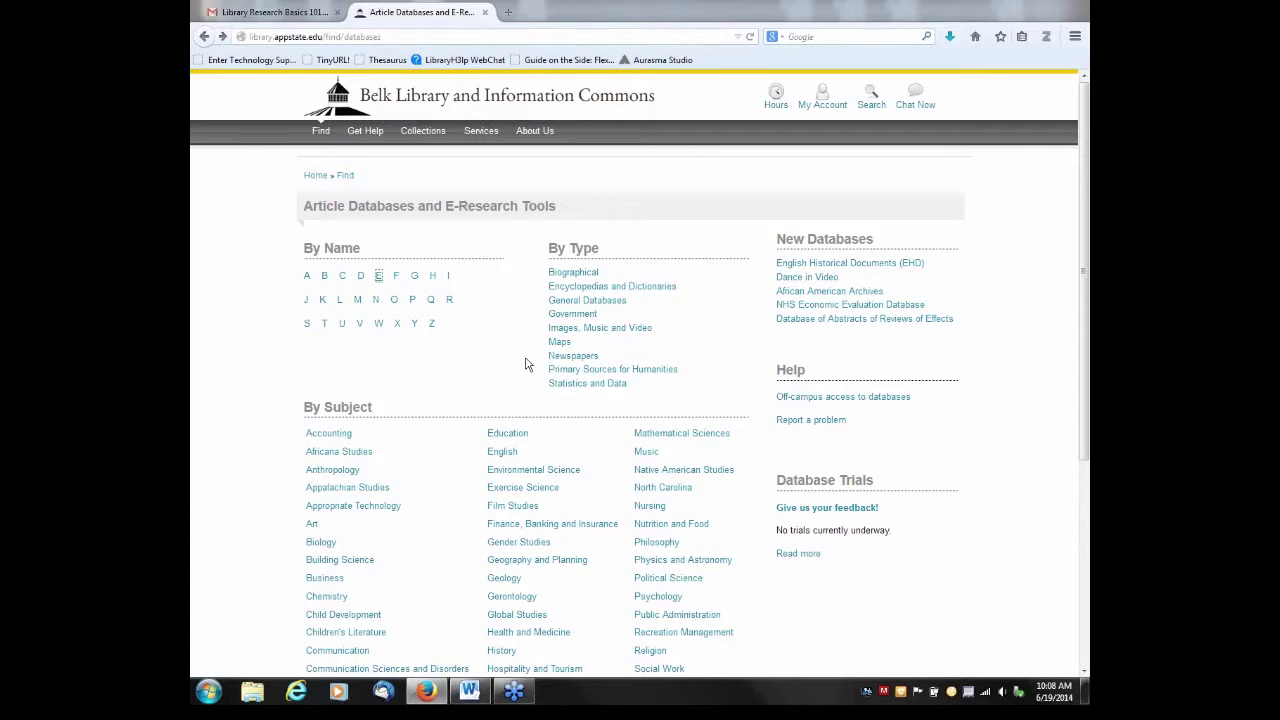
# View the General Databases list, including Academic Search Complete, and return to the database overview
pyautogui.click(555, 304)
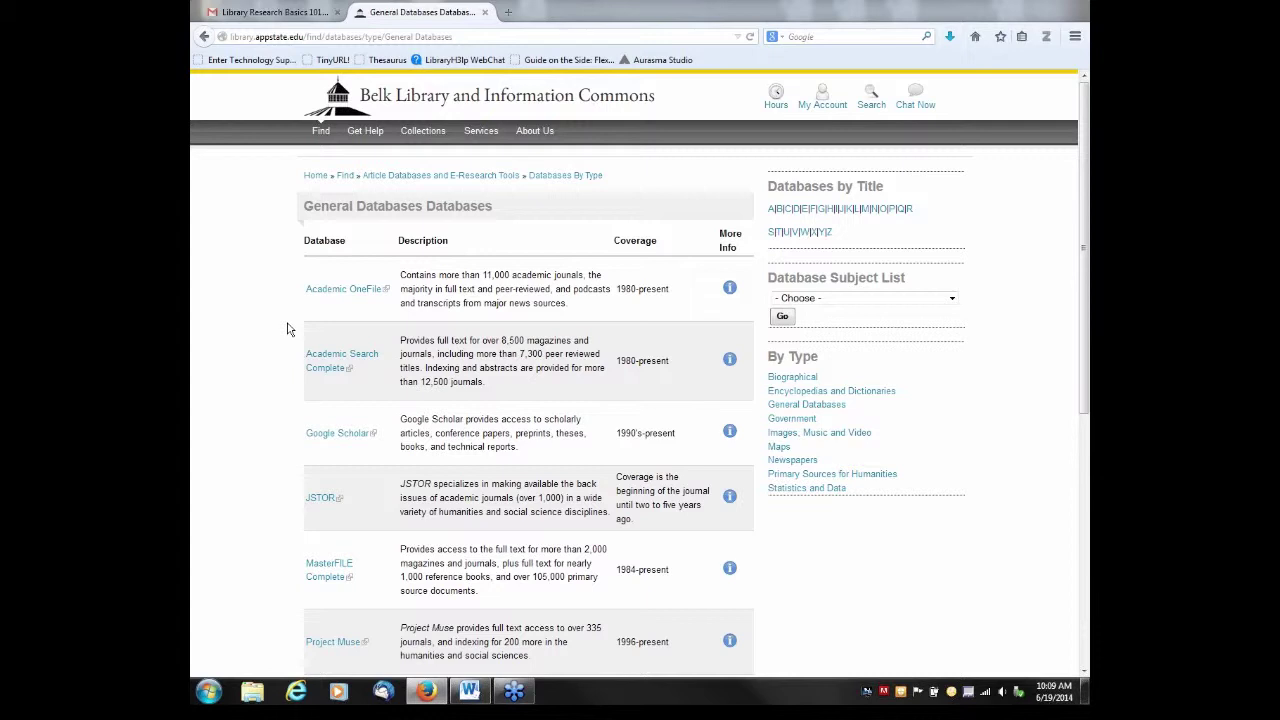
pyautogui.click(328, 364)
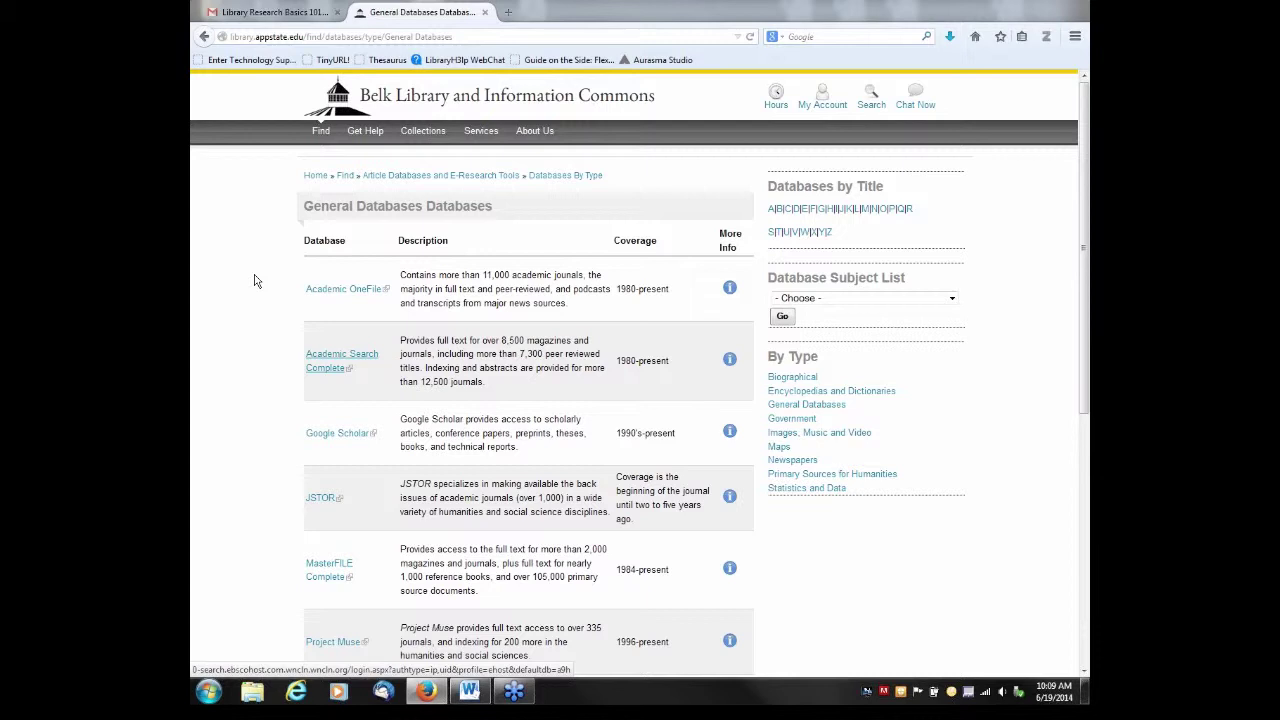
pyautogui.click(204, 36)
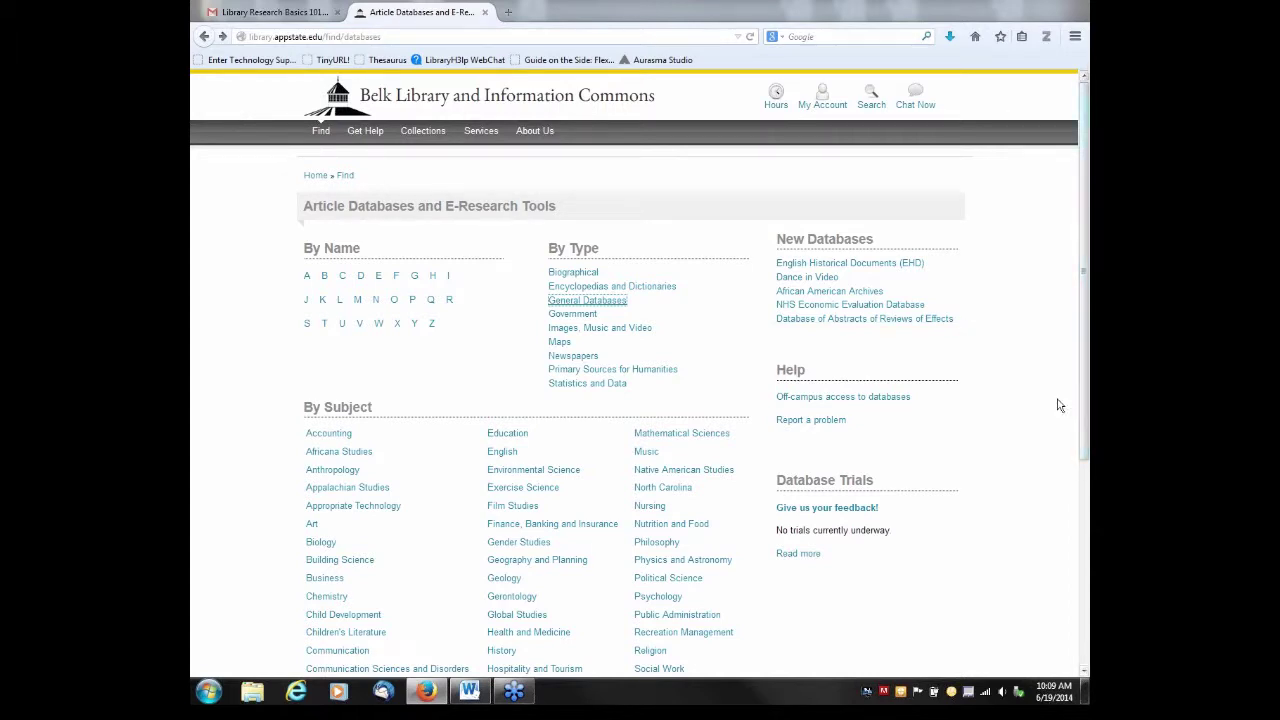
# Browse the databases by subject and open the list for History
pyautogui.scroll(-3, 1080, 405)
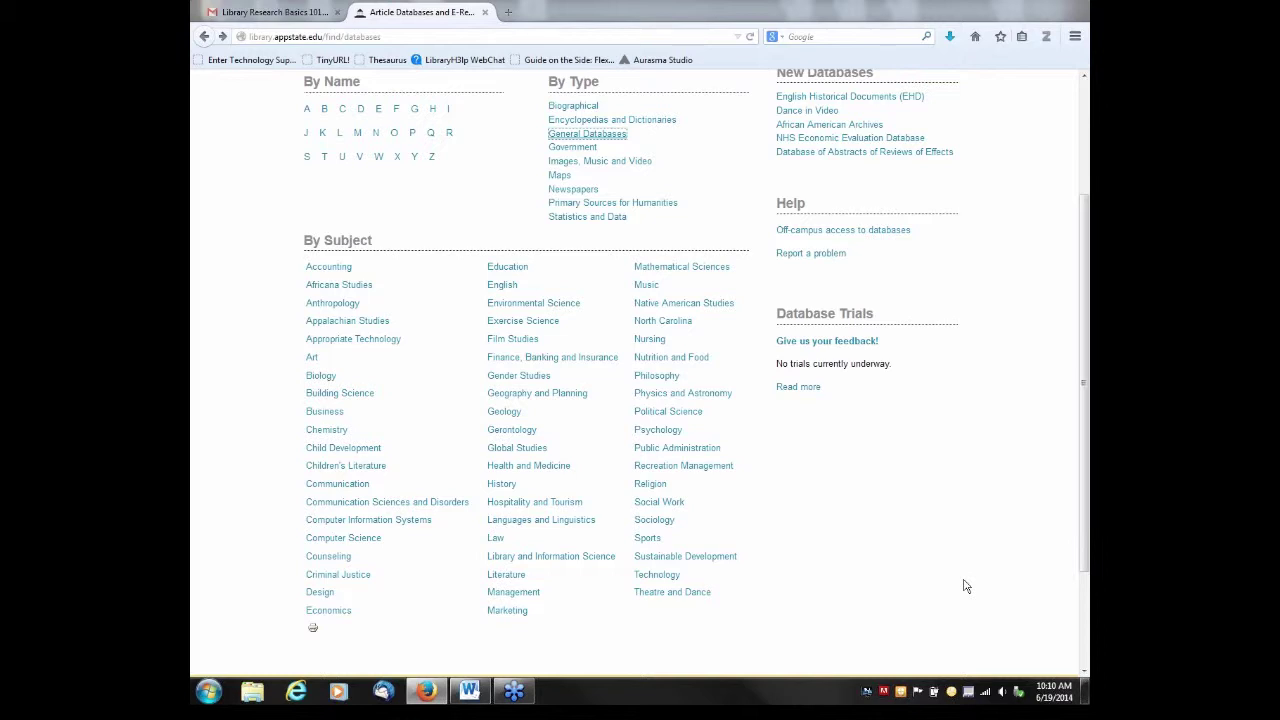
pyautogui.click(998, 640)
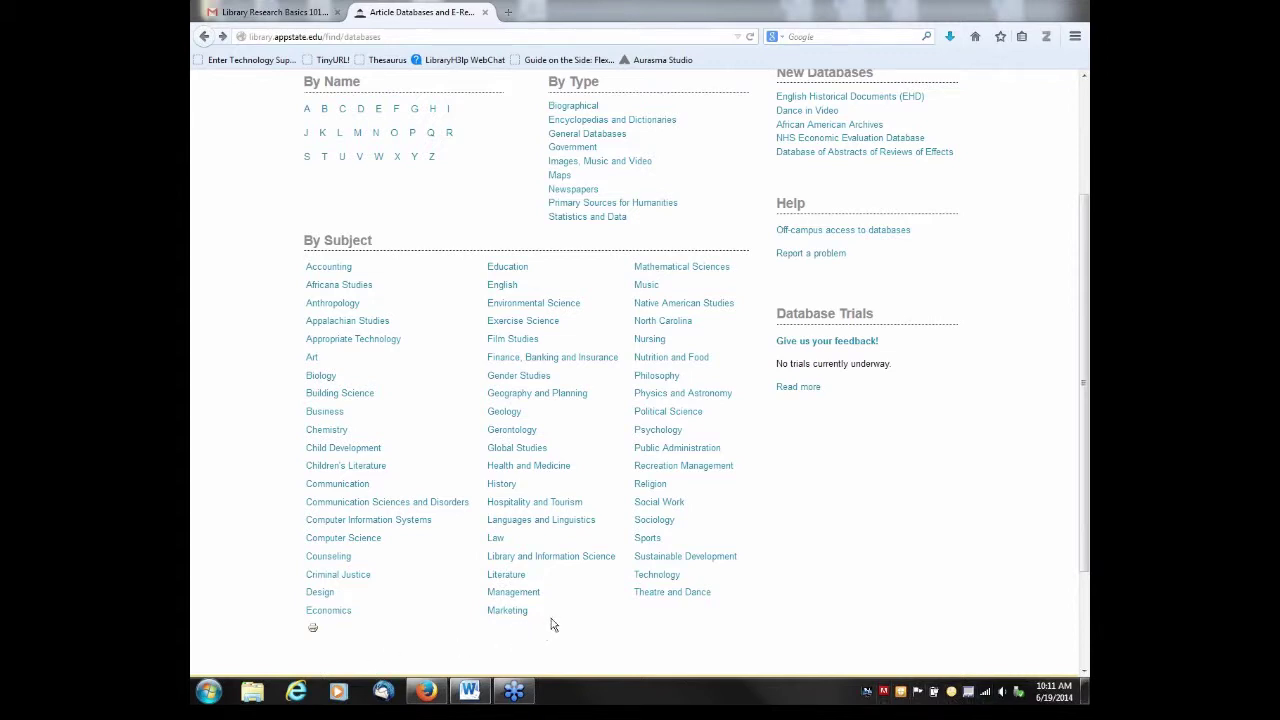
pyautogui.click(501, 484)
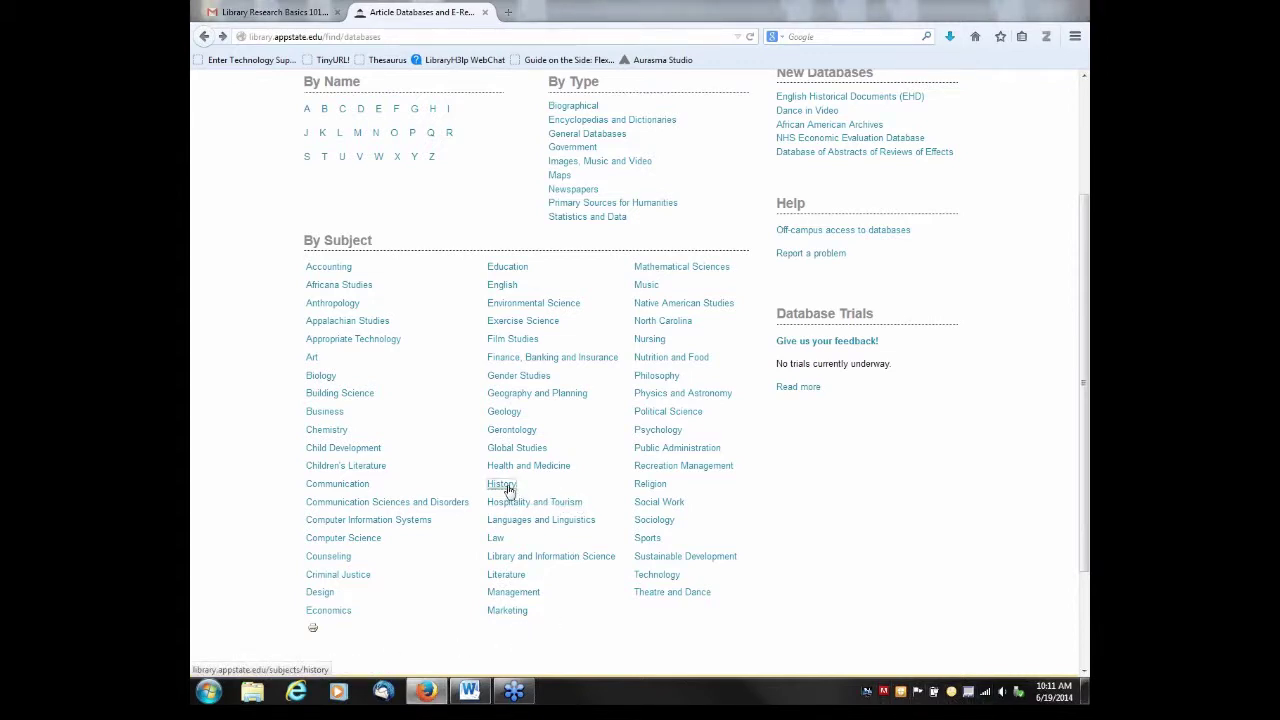
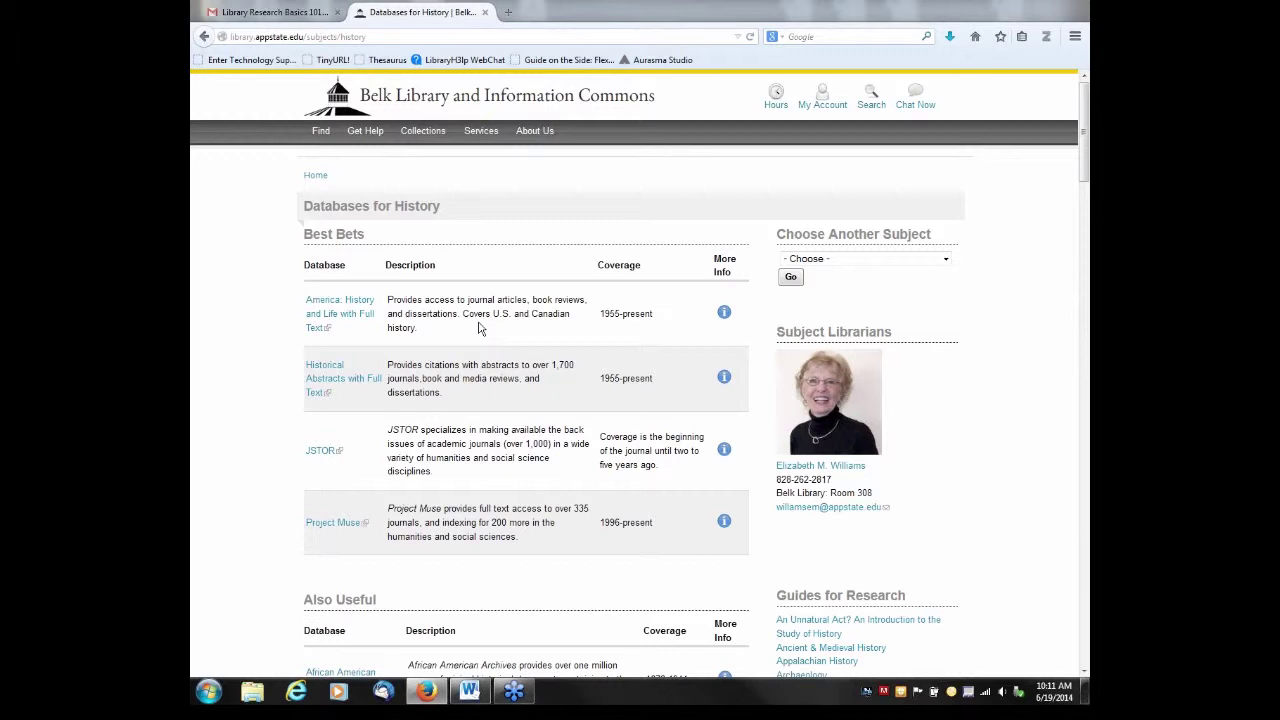
# Read the detail pages of America: History and Life with Full Text and Historical Abstracts with Full Text
pyautogui.click(726, 318)
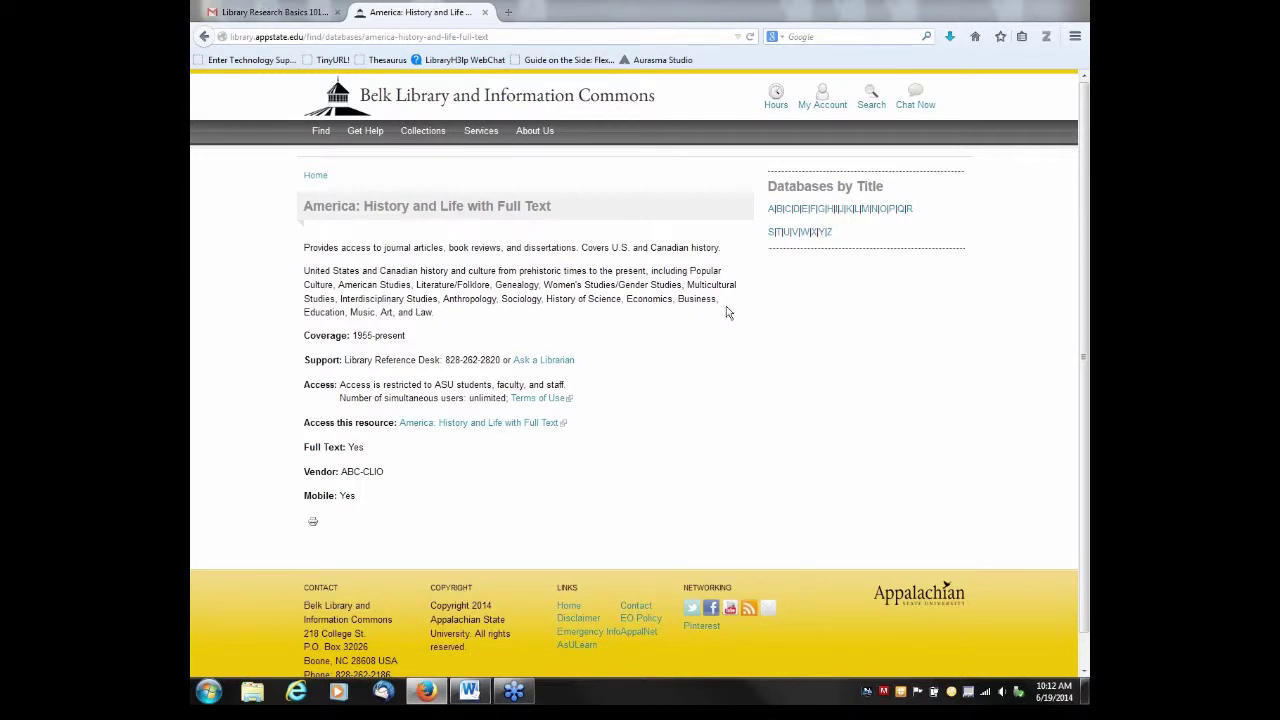
pyautogui.click(205, 37)
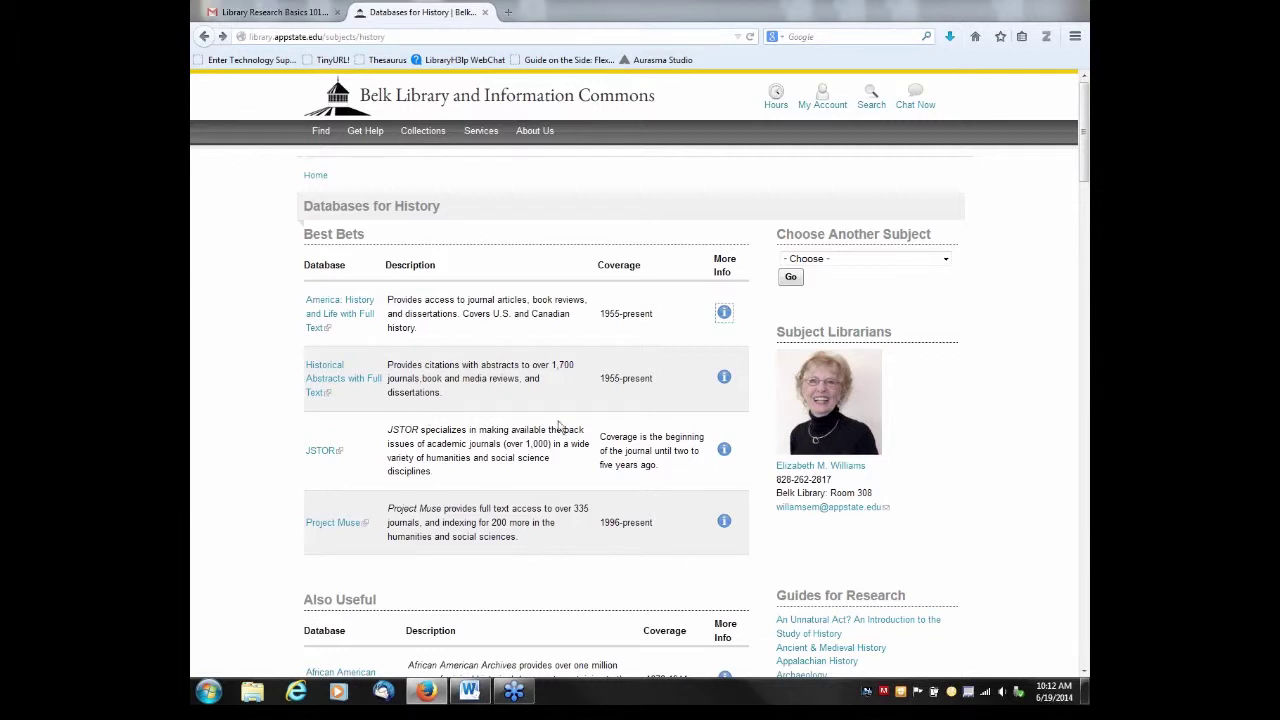
pyautogui.click(724, 378)
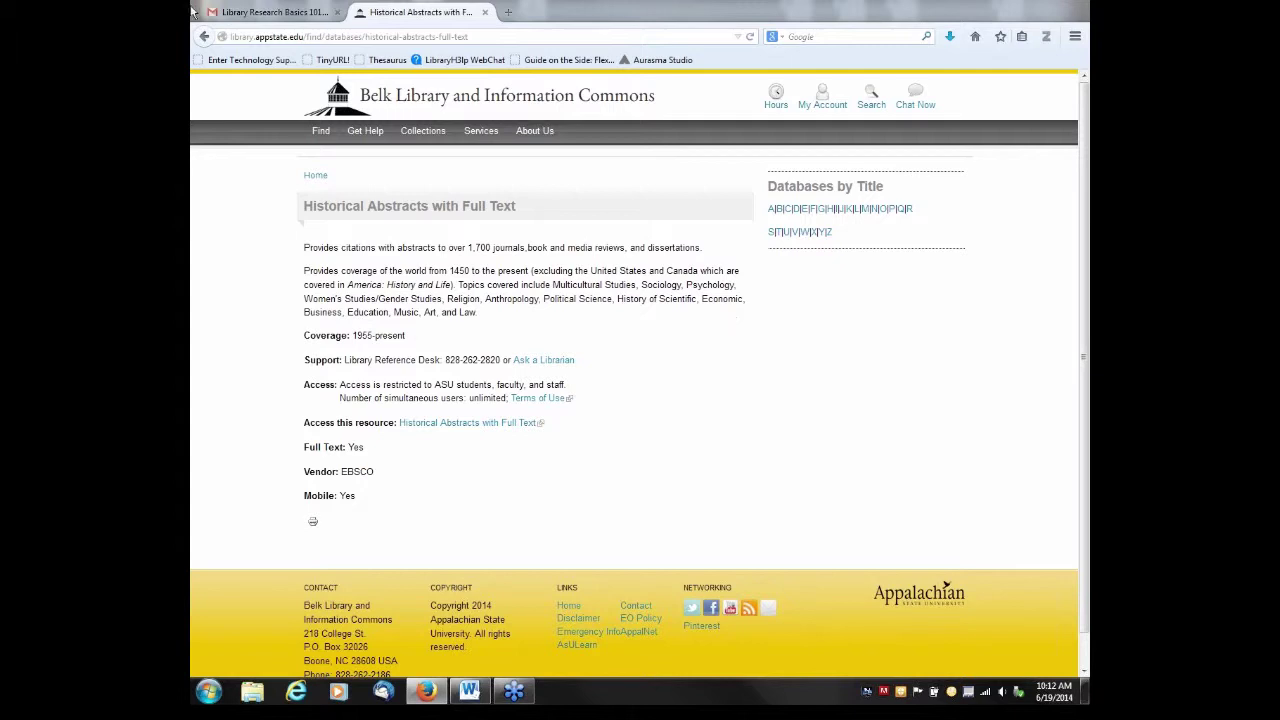
pyautogui.click(205, 38)
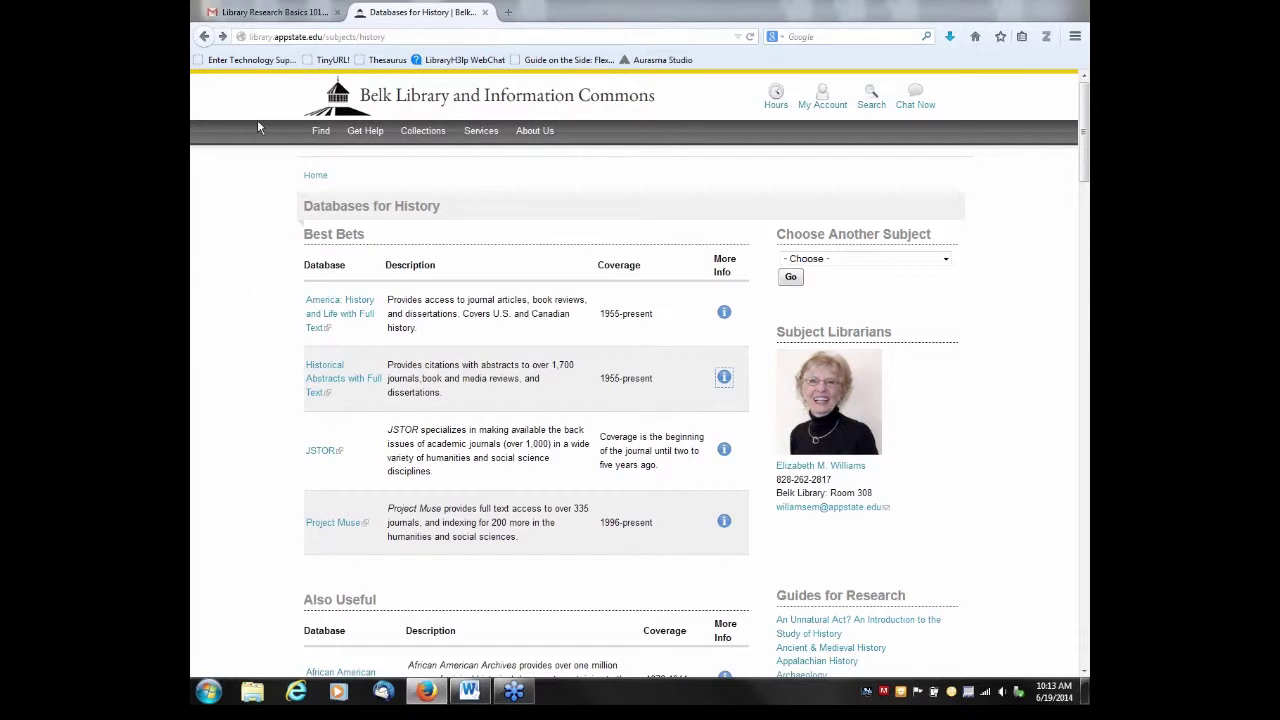
# Return to the library home page and switch to the Word worksheet on developing a search strategy, with its window maximized
pyautogui.click(204, 37)
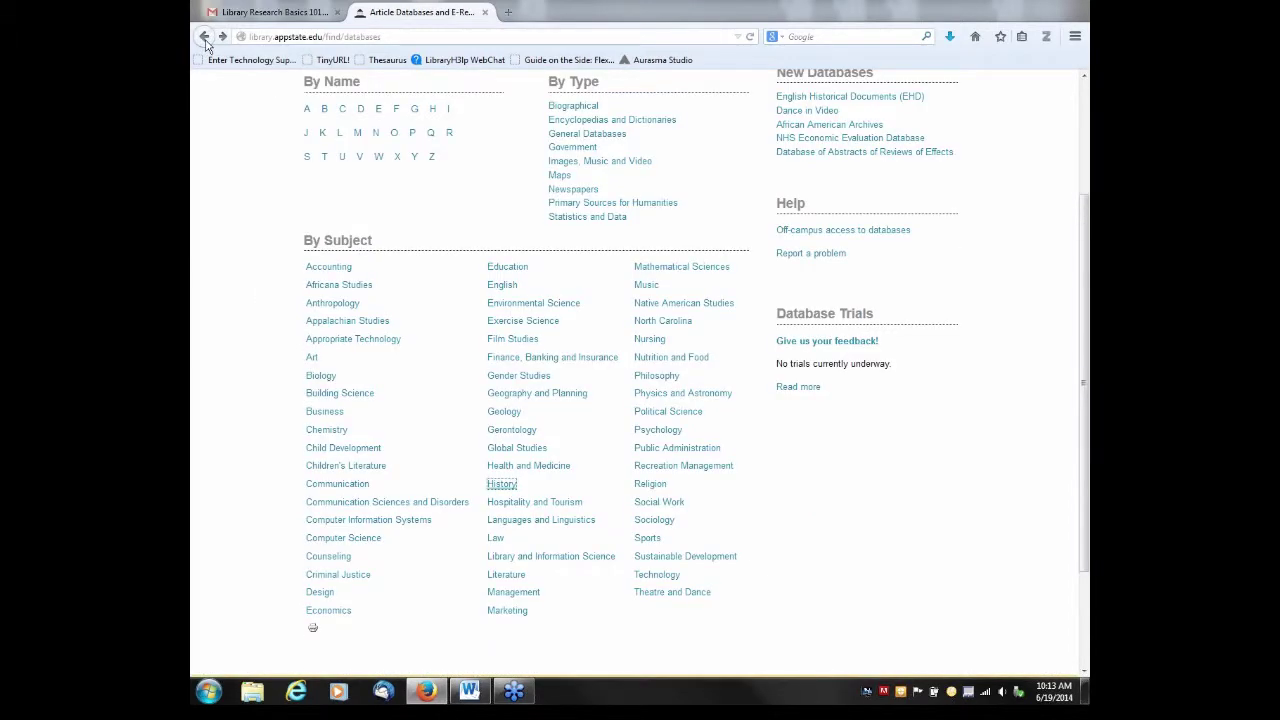
pyautogui.click(204, 38)
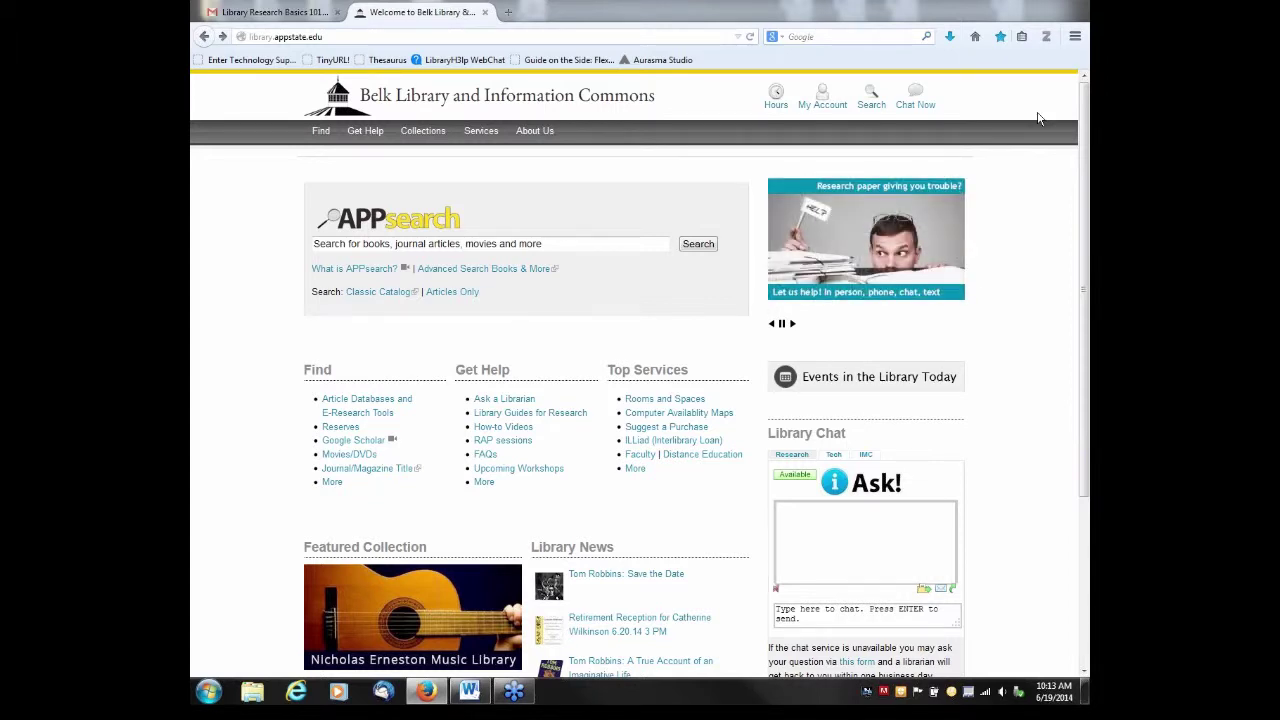
pyautogui.click(1030, 4)
pyautogui.click(472, 692)
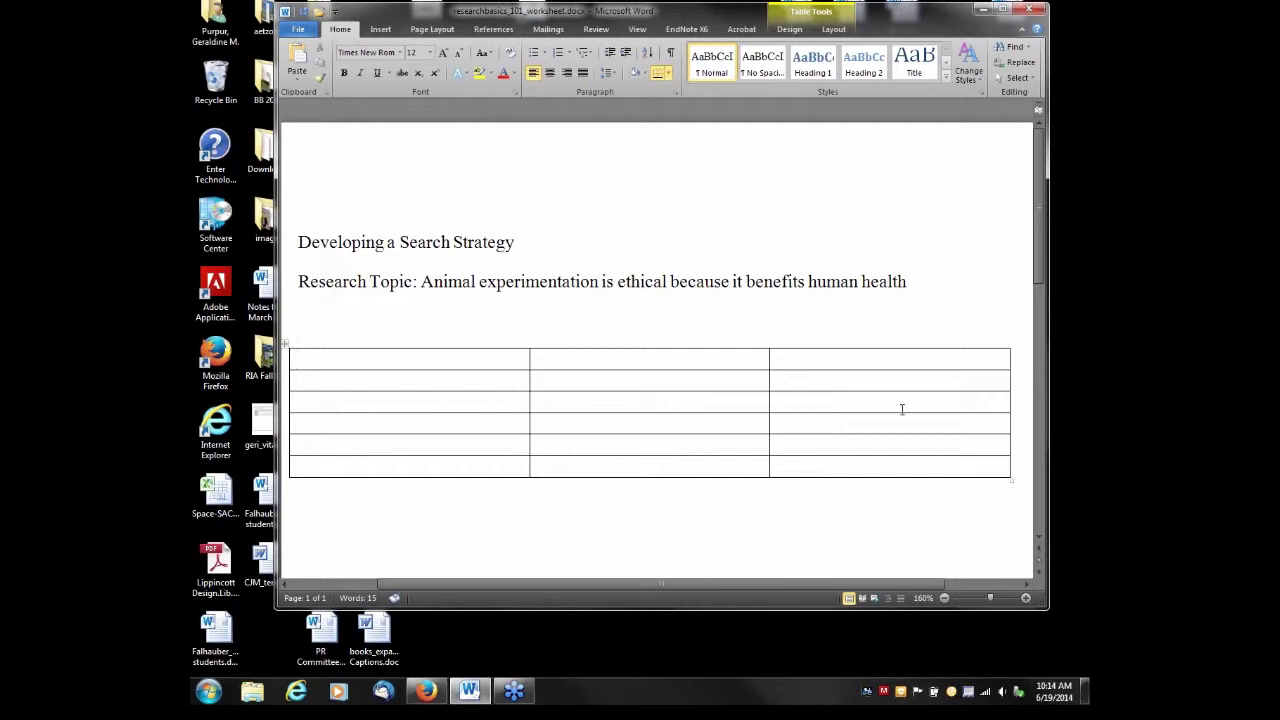
pyautogui.click(1003, 11)
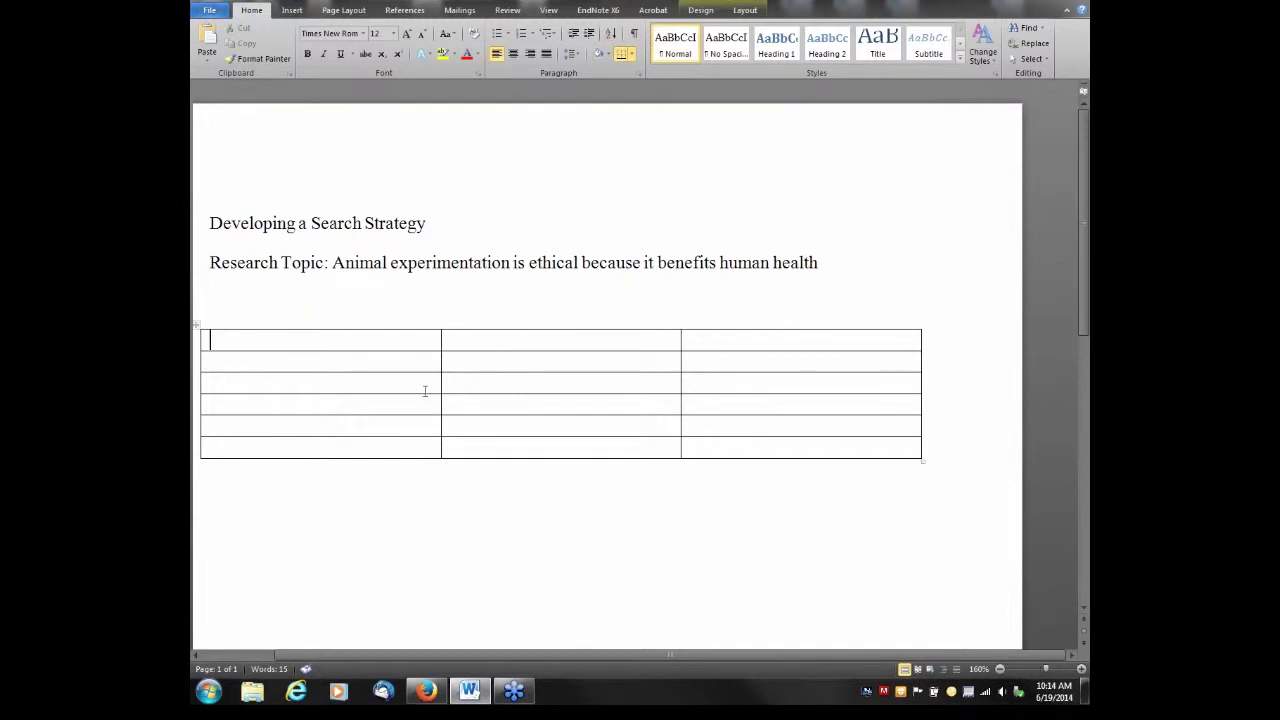
# Enter the key concepts "Animal experimentation", "ethical" and "Human health" across the table's first row
pyautogui.write('Aninal ex')
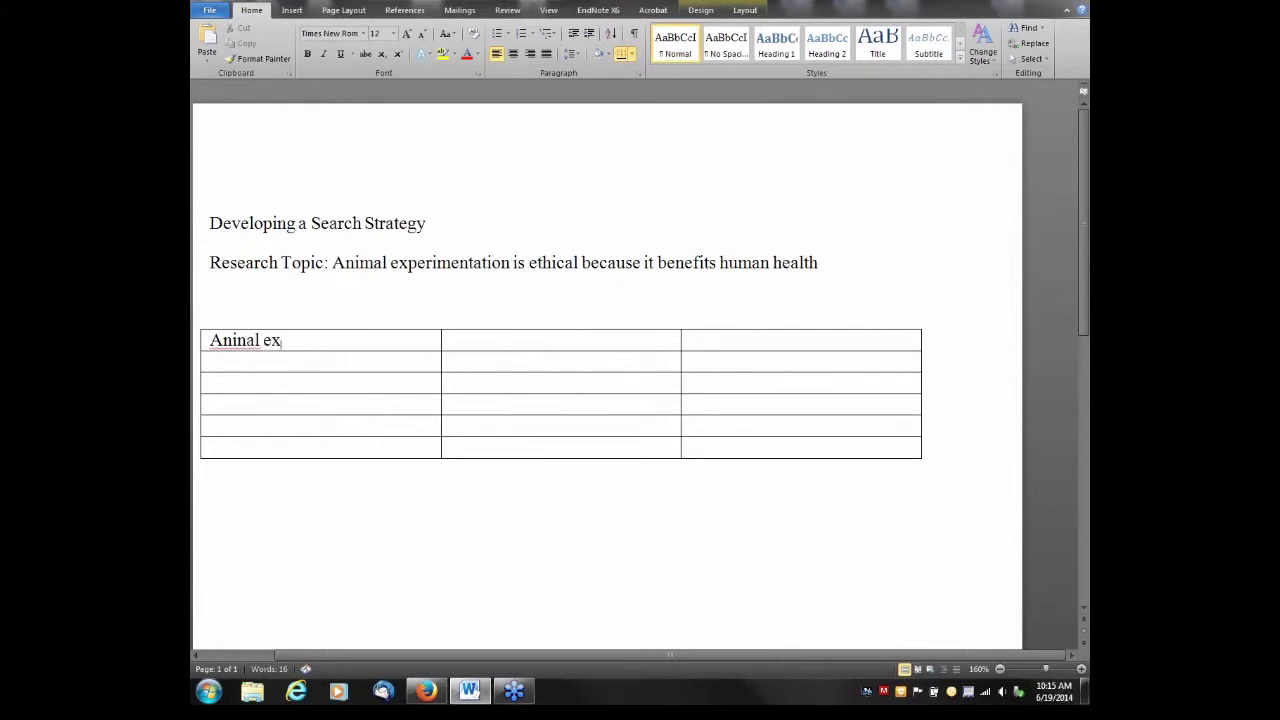
pyautogui.write('perimentation')
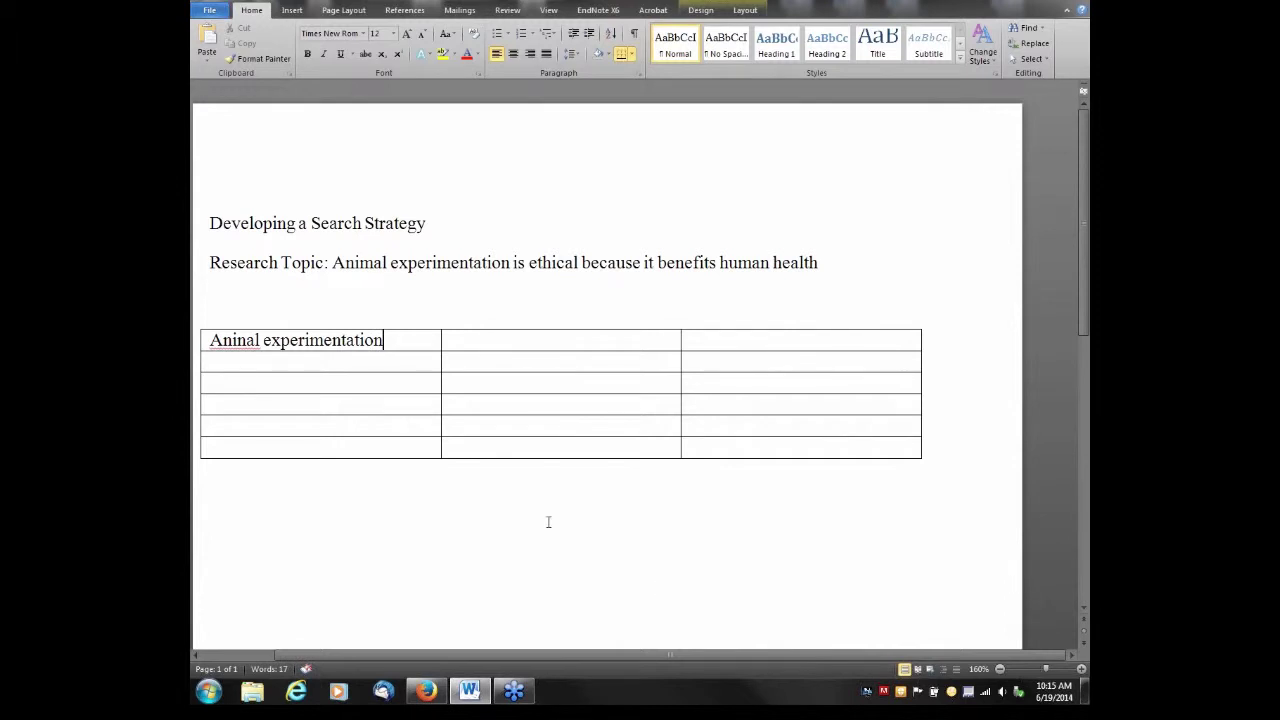
pyautogui.press('Tab')
pyautogui.write('ethical')
pyautogui.click(776, 340)
pyautogui.write('human healthe')
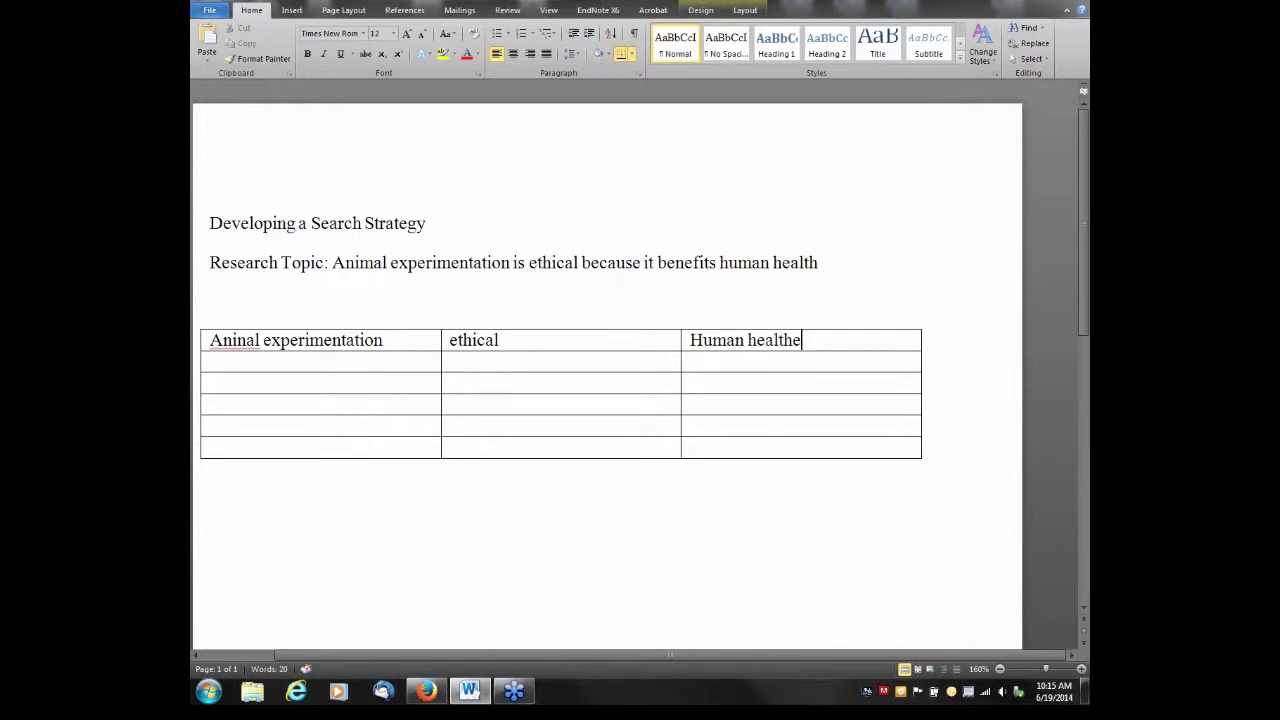
pyautogui.press('BackSpace')
pyautogui.click(246, 340)
pyautogui.press('BackSpace')
pyautogui.write('m')
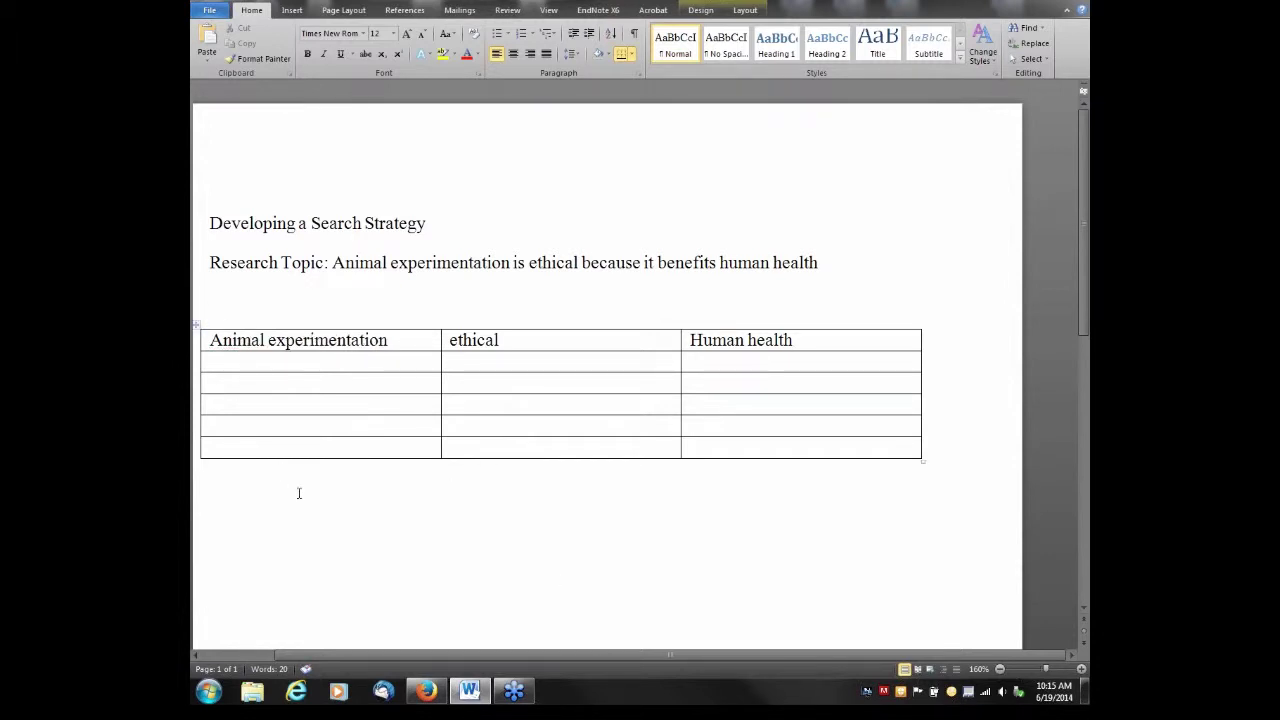
pyautogui.click(298, 493)
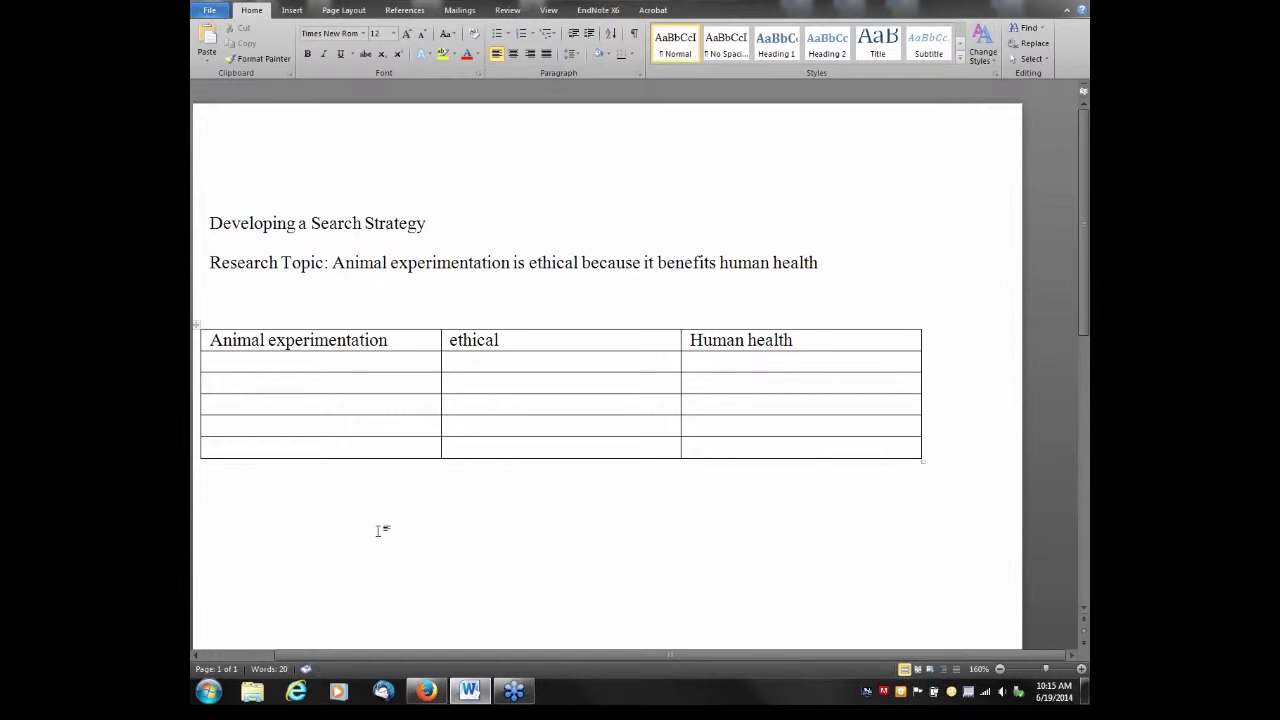
# Add the related term "Animal rights" in the cell below "Animal experimentation"
pyautogui.click(306, 364)
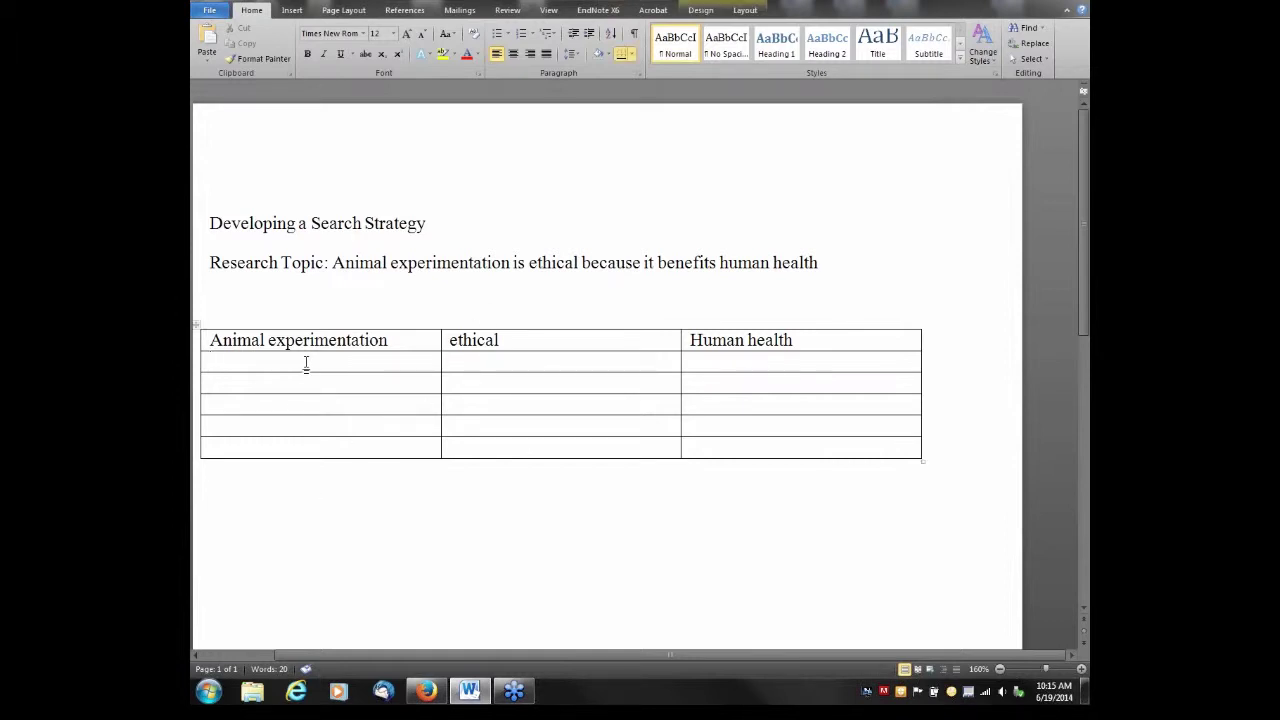
pyautogui.write('animal rig')
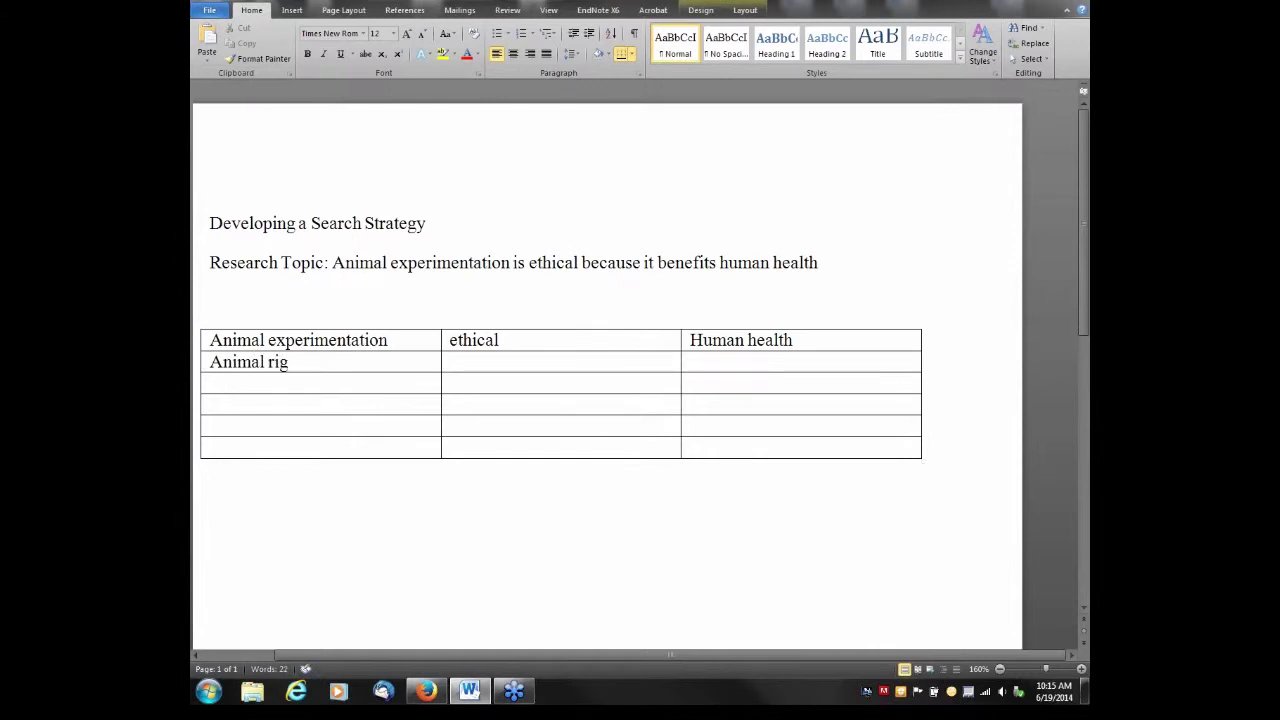
pyautogui.write('hts')
# Add "Animal testing" as the next related term below "Animal rights", correcting the spelling
pyautogui.click(286, 381)
pyautogui.write('ab')
pyautogui.press('BackSpace')
pyautogui.write('nu')
pyautogui.press('BackSpace')
pyautogui.write('una,')
pyautogui.press('BackSpace')
pyautogui.press('BackSpace')
pyautogui.press('BackSpace')
pyautogui.press('BackSpace')
pyautogui.write('inak')
pyautogui.press('BackSpace')
pyautogui.write('l f')
pyautogui.press('BackSpace')
pyautogui.press('BackSpace')
pyautogui.press('BackSpace')
pyautogui.press('BackSpace')
pyautogui.press('BackSpace')
pyautogui.write('nal')
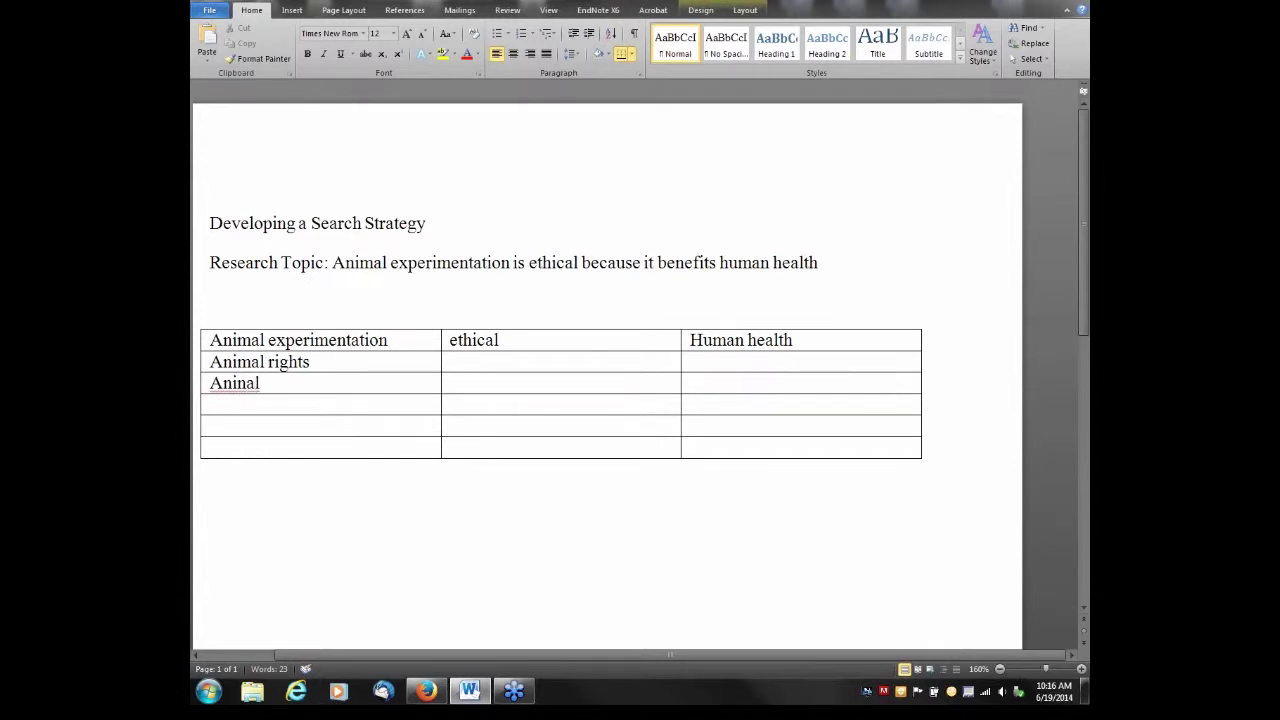
pyautogui.write(' testing')
pyautogui.click(245, 384)
pyautogui.press('BackSpace')
pyautogui.write('m')
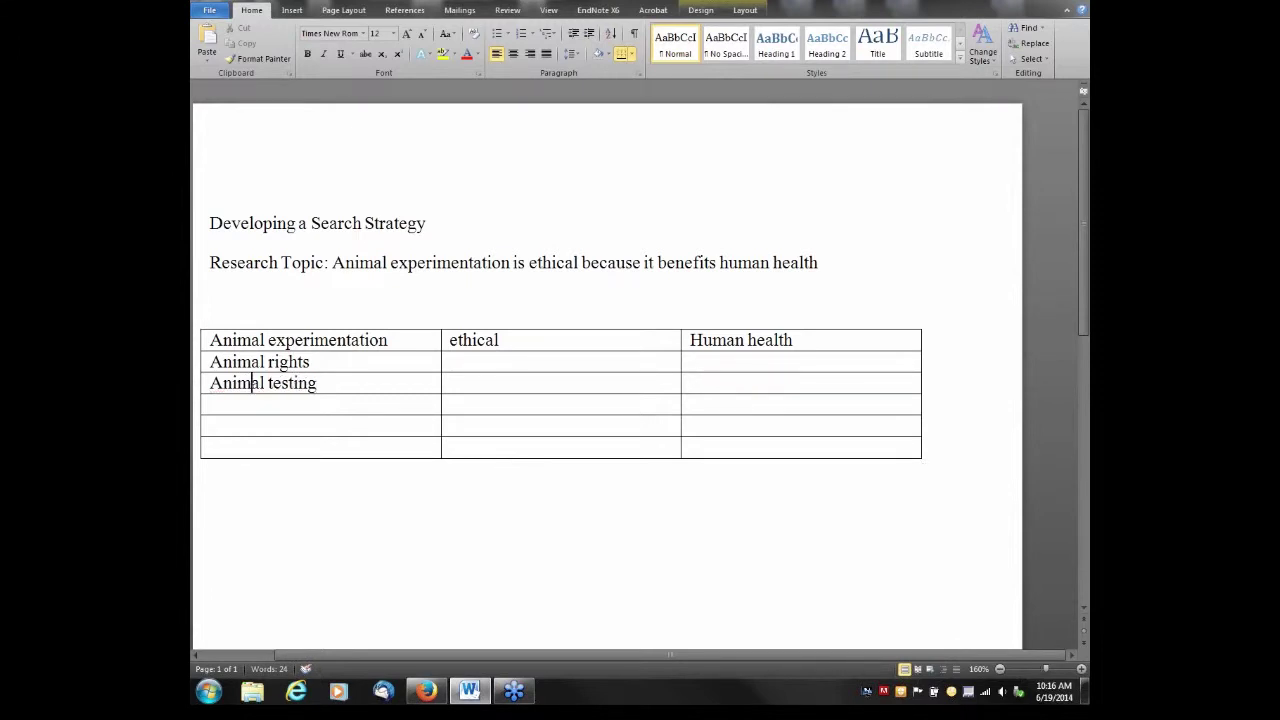
# Add "Animal research" as the third related term under "Animal experimentation"
pyautogui.click(243, 403)
pyautogui.write('animal reseach')
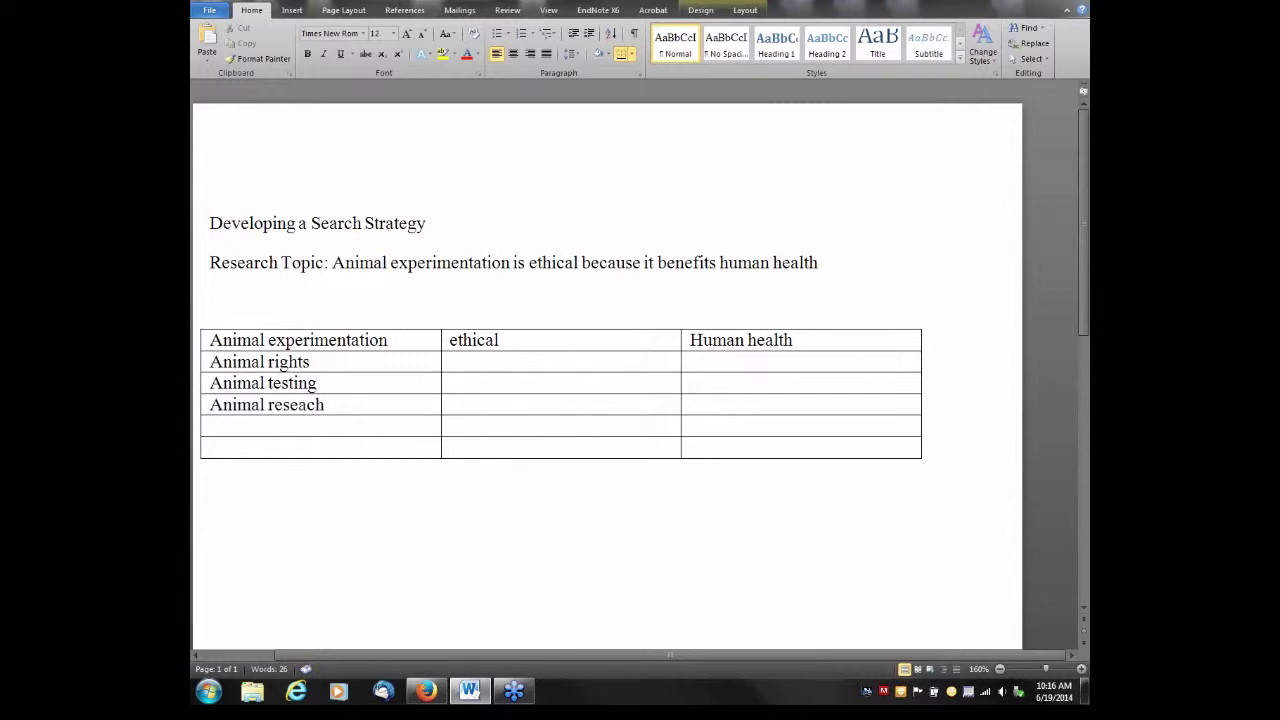
pyautogui.press('BackSpace')
pyautogui.press('BackSpace')
pyautogui.write('rch')
# List "ethics" and "moral" as related terms in the cells below "ethical"
pyautogui.click(516, 365)
pyautogui.write('ethics')
pyautogui.click(534, 386)
pyautogui.write('moral')
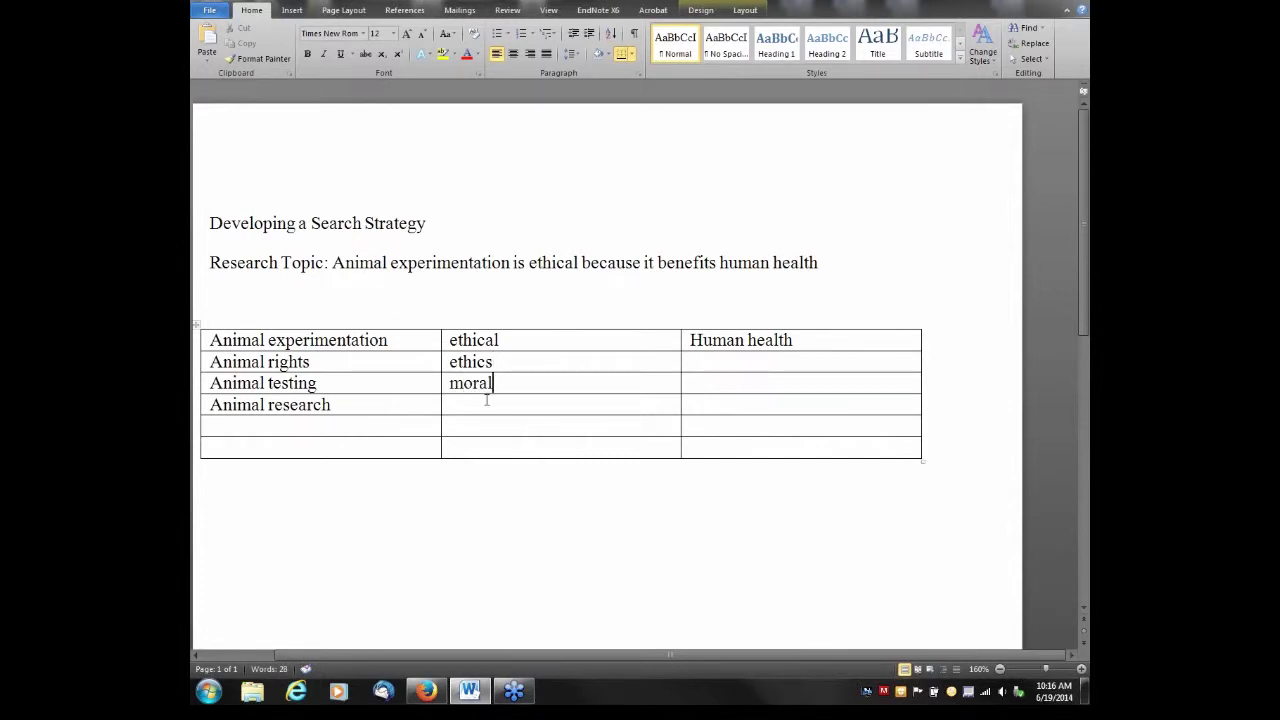
# Add "responsible" as the third related term in the "ethical" column
pyautogui.click(494, 404)
pyautogui.write('respon')
pyautogui.write('sible')
pyautogui.press('BackSpace')
pyautogui.press('BackSpace')
pyautogui.press('BackSpace')
pyautogui.press('BackSpace')
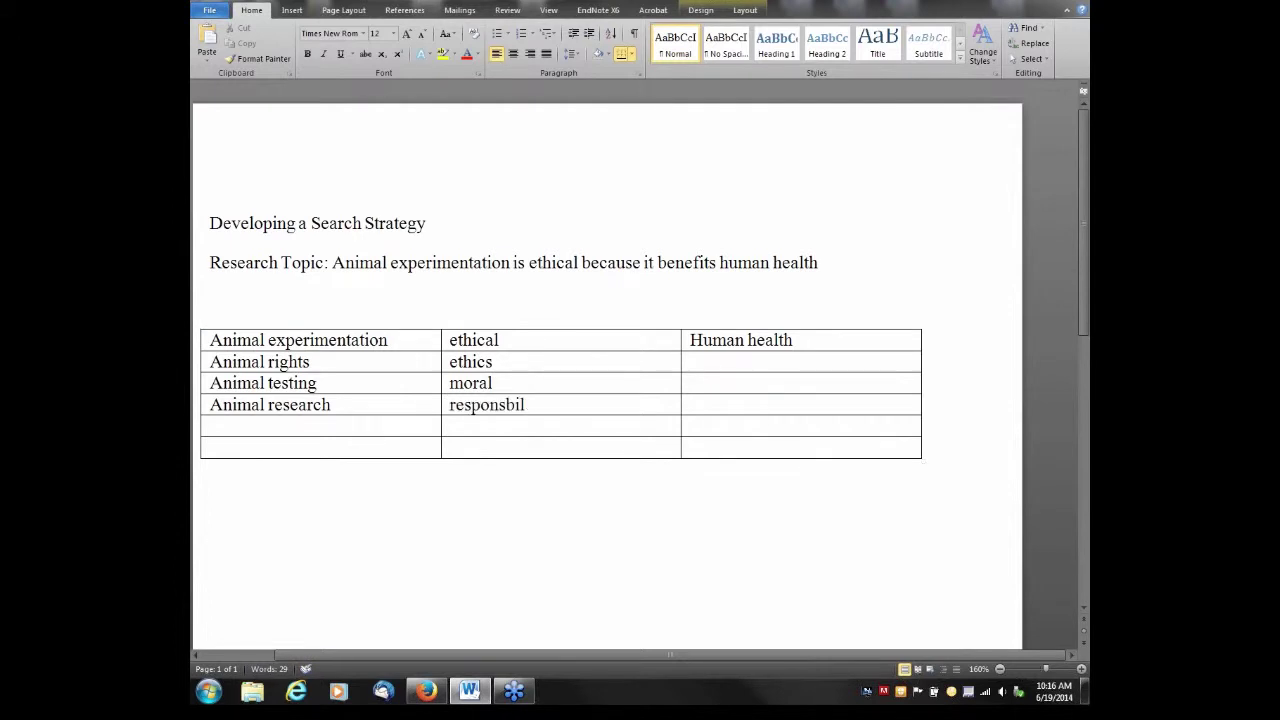
pyautogui.write('b')
pyautogui.press('BackSpace')
pyautogui.write('ible')
# List "human", "people" and "person" in the cells below "Human health", and minimize the worksheet
pyautogui.click(813, 369)
pyautogui.write('human')
pyautogui.click(767, 382)
pyautogui.write('p')
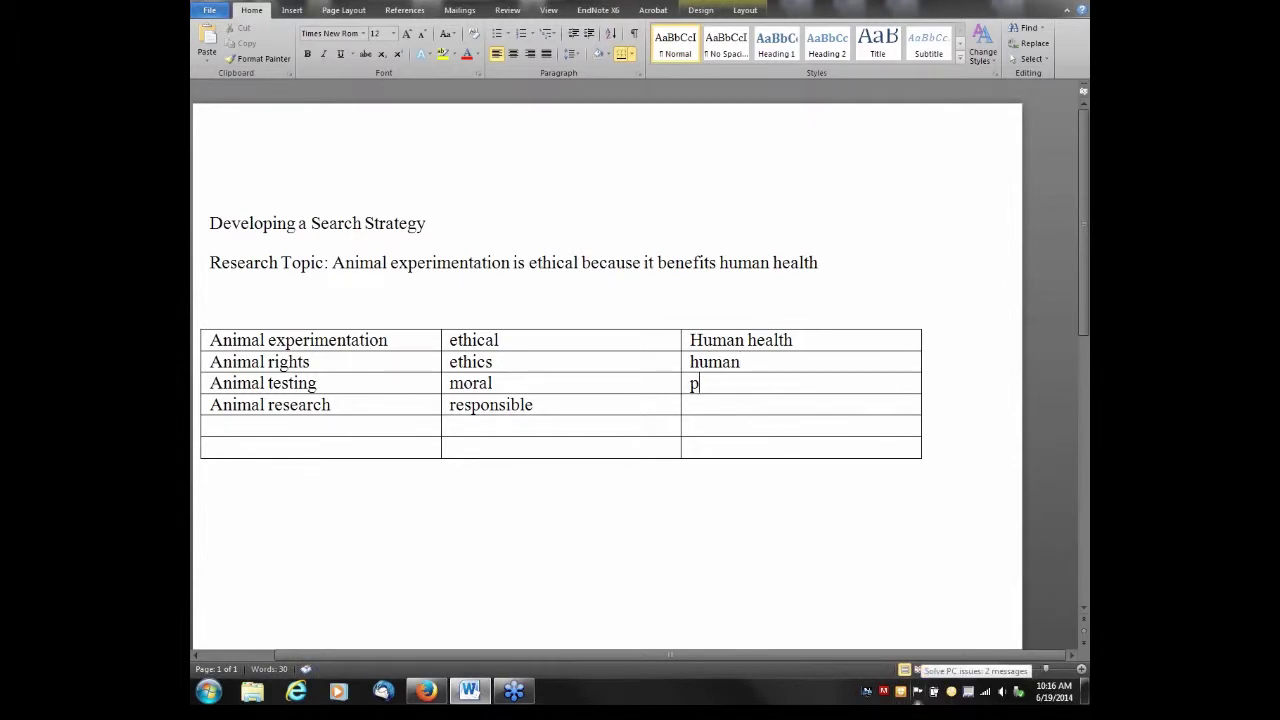
pyautogui.write('eople')
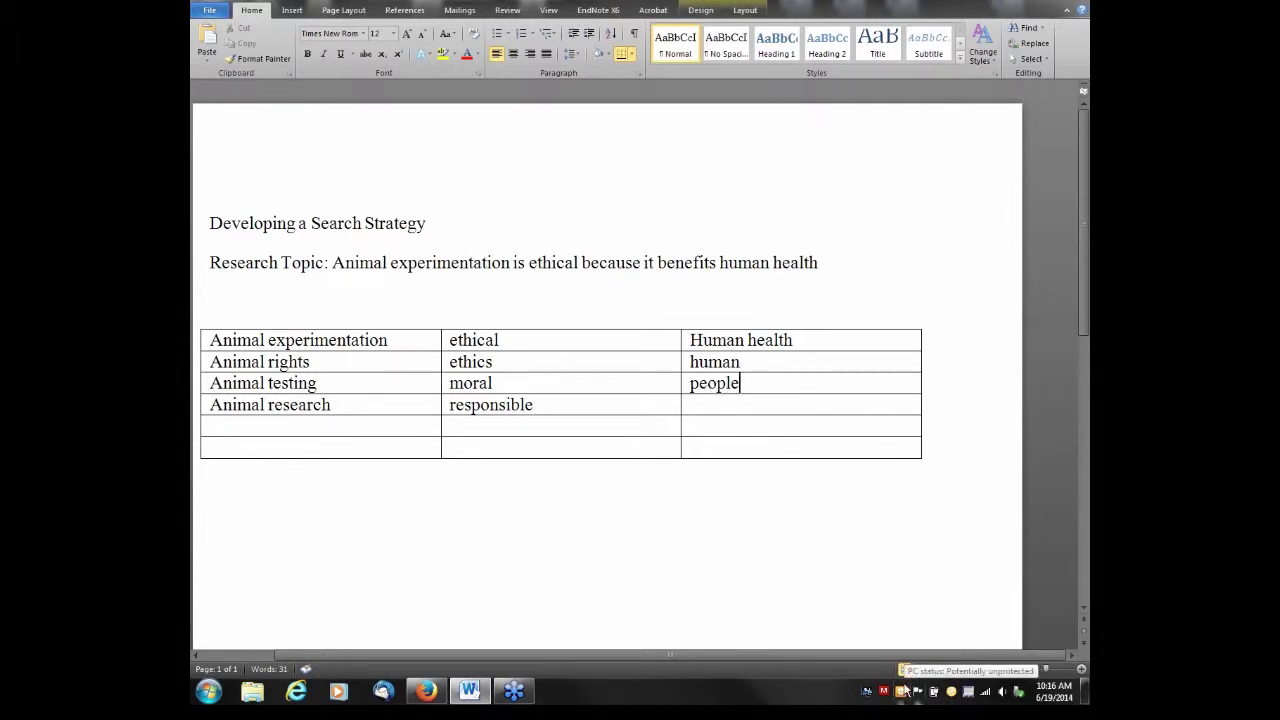
pyautogui.click(768, 410)
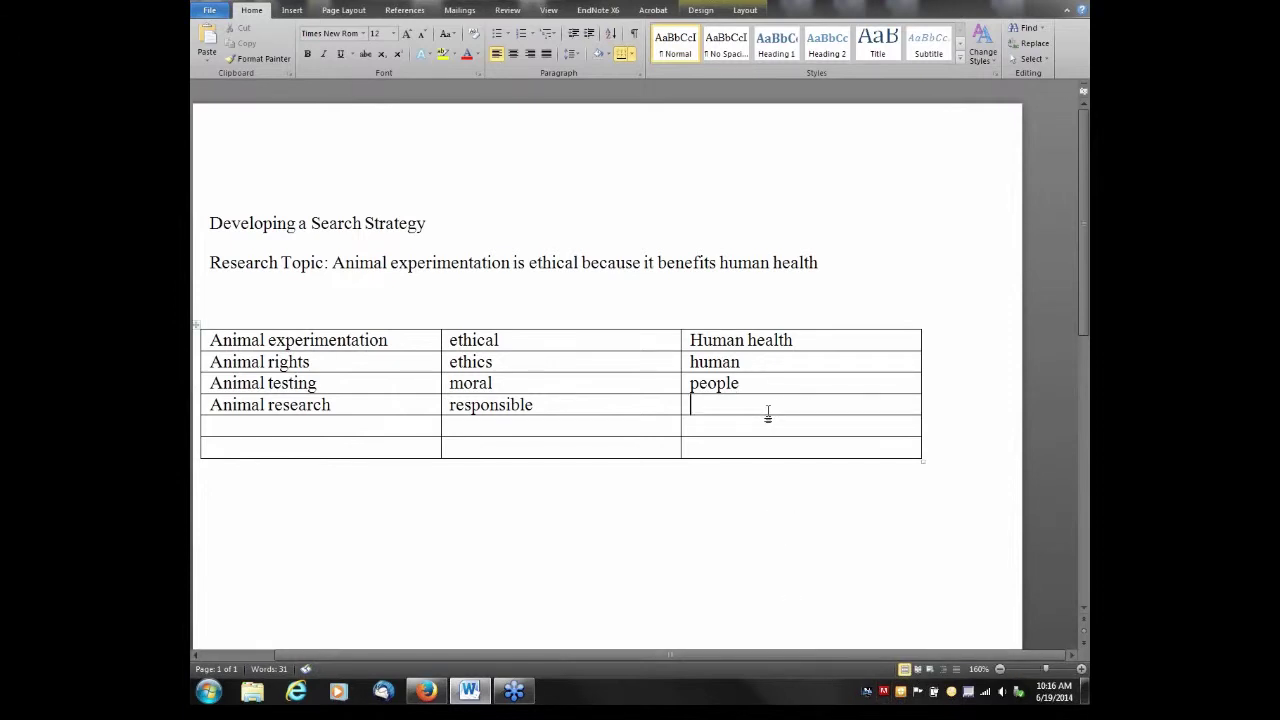
pyautogui.write('person')
pyautogui.click(1027, 3)
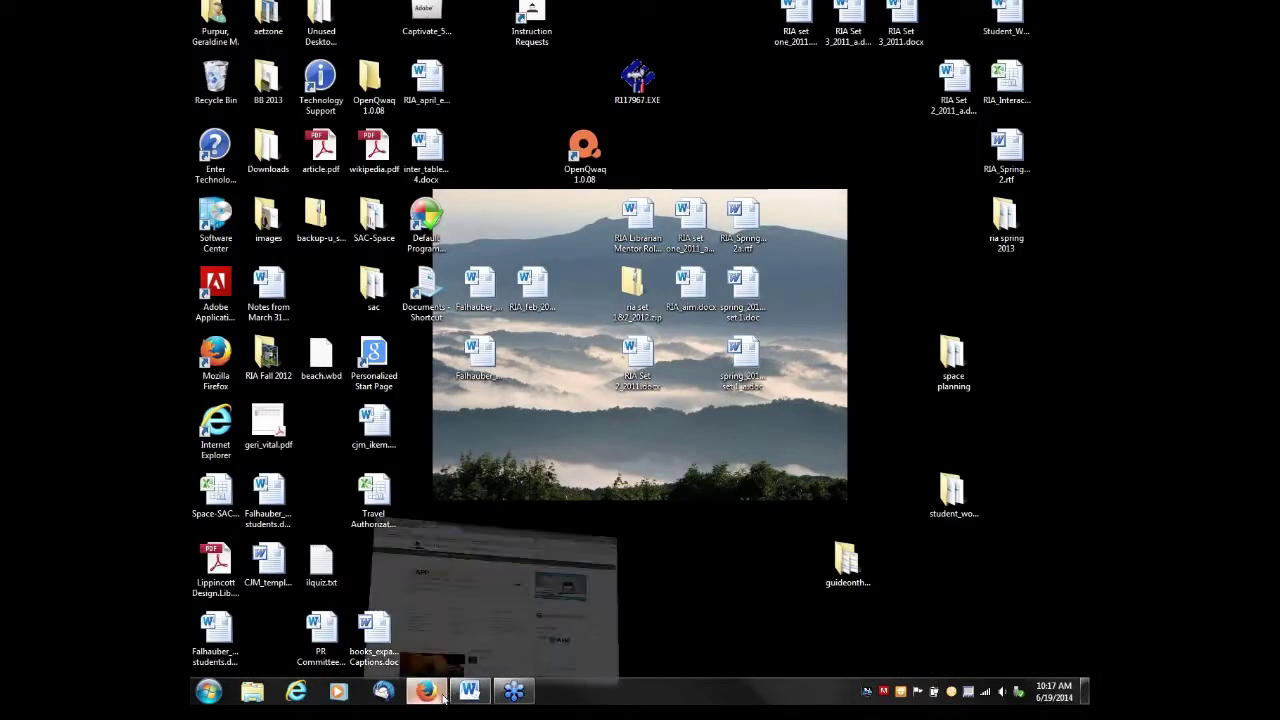
# Switch to Firefox and open the Advanced Search of Academic Search Complete from the library's General Databases list
pyautogui.click(426, 690)
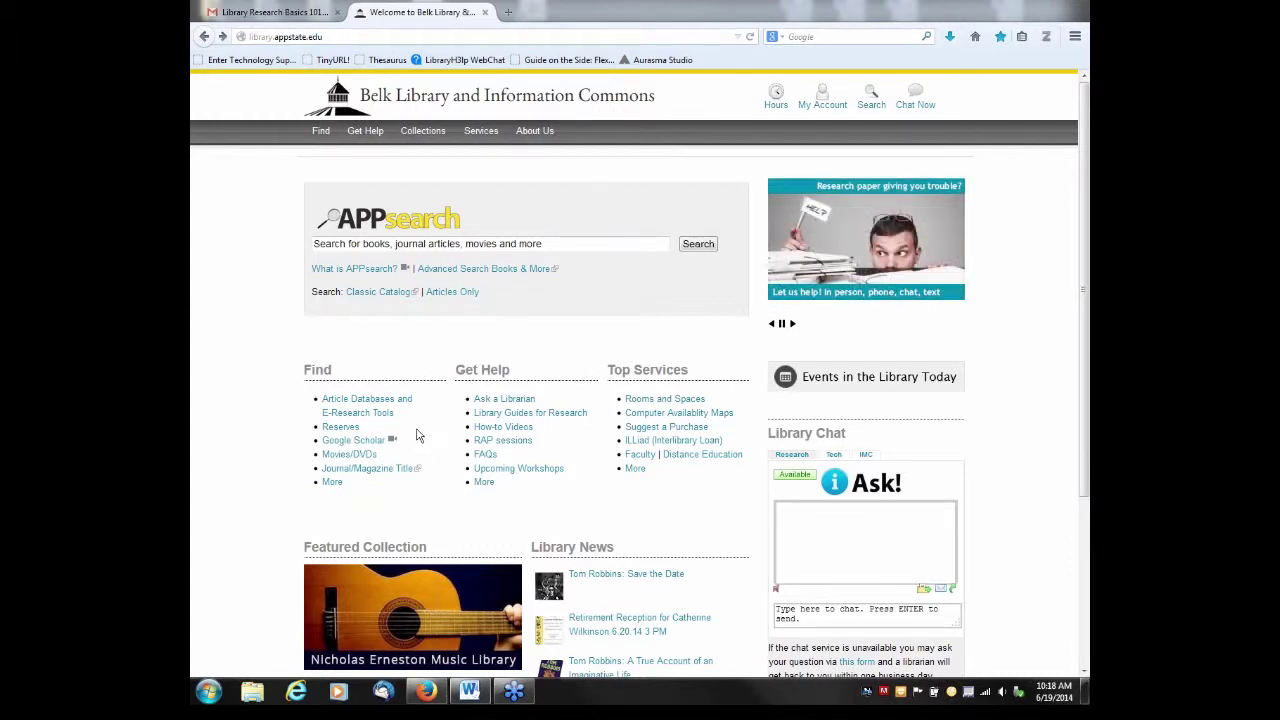
pyautogui.click(375, 406)
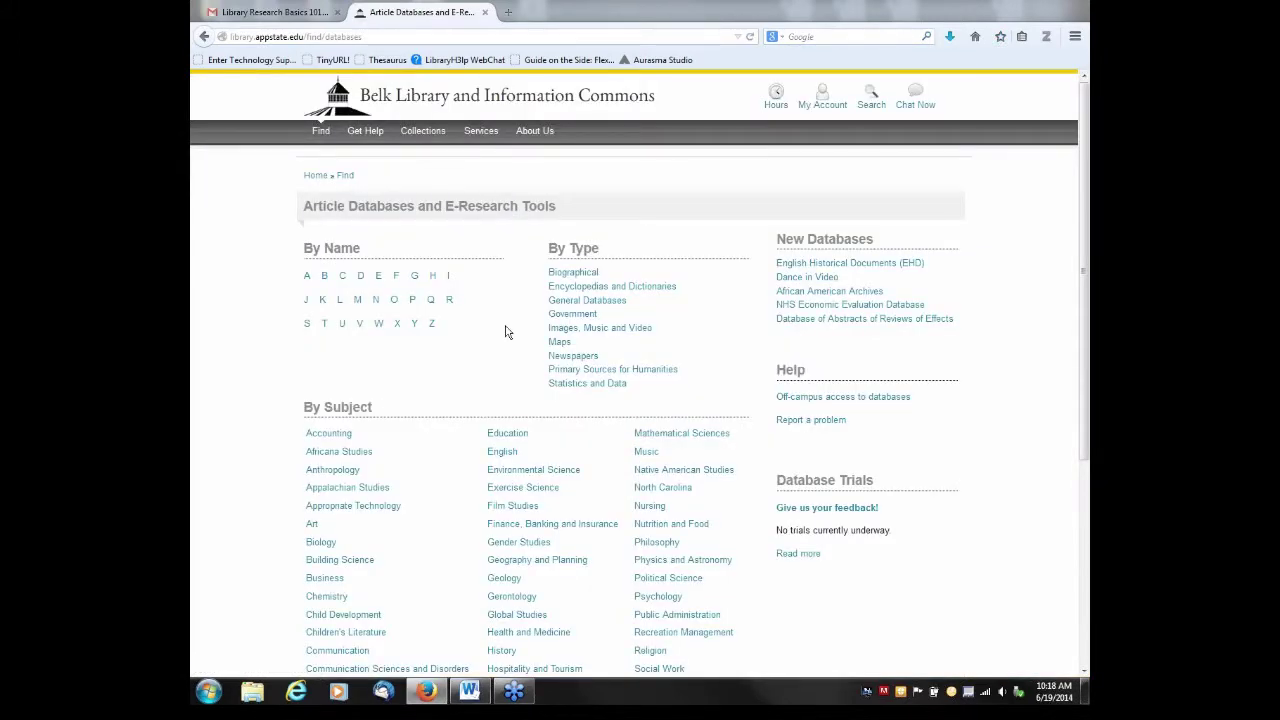
pyautogui.click(562, 304)
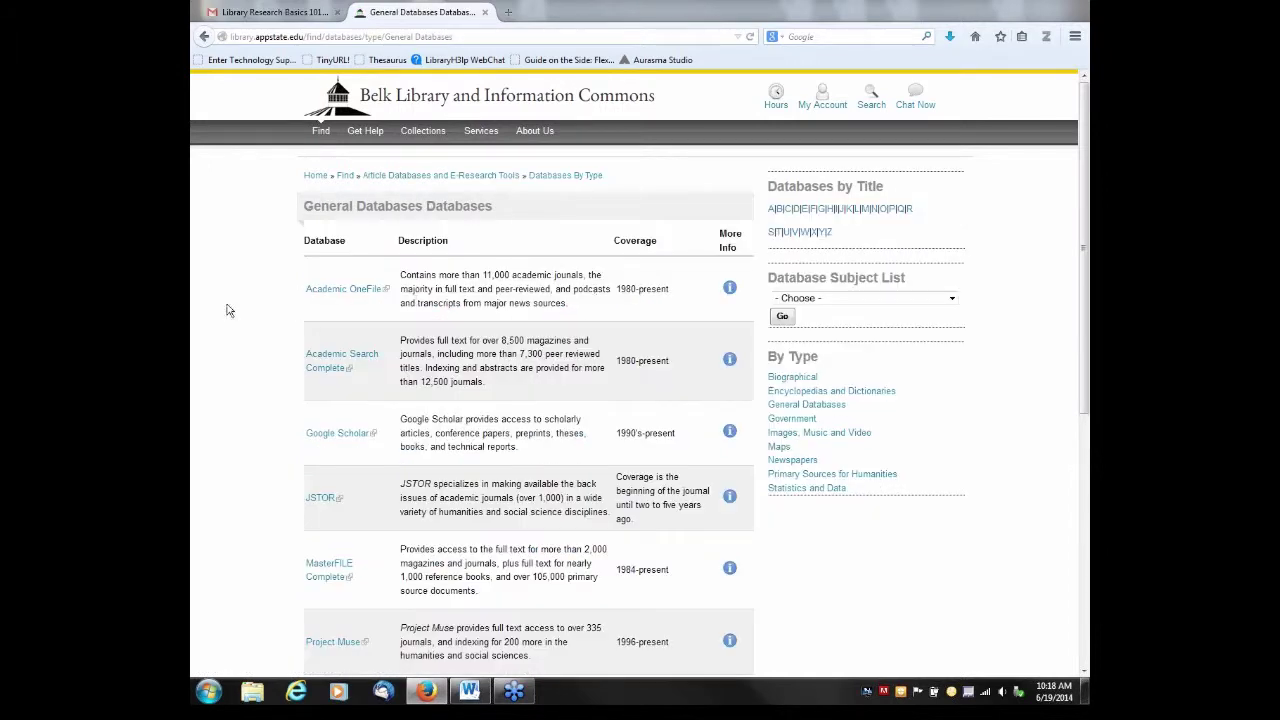
pyautogui.click(324, 362)
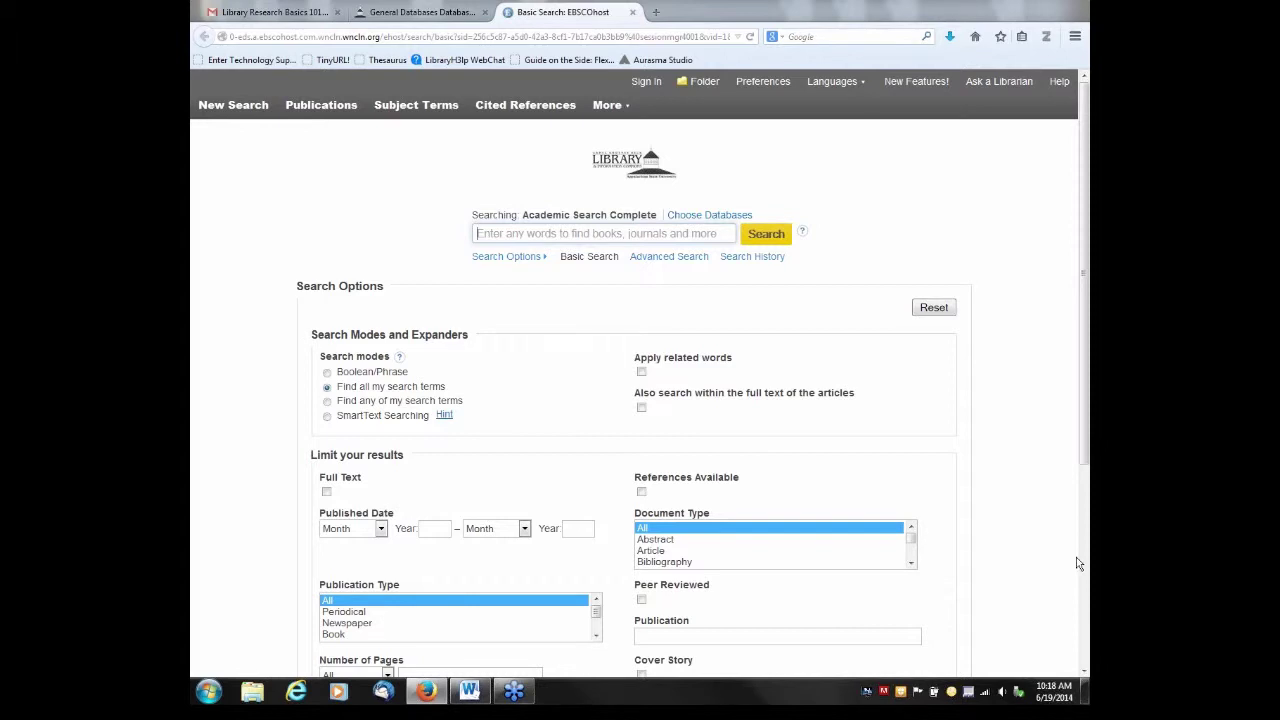
pyautogui.click(669, 262)
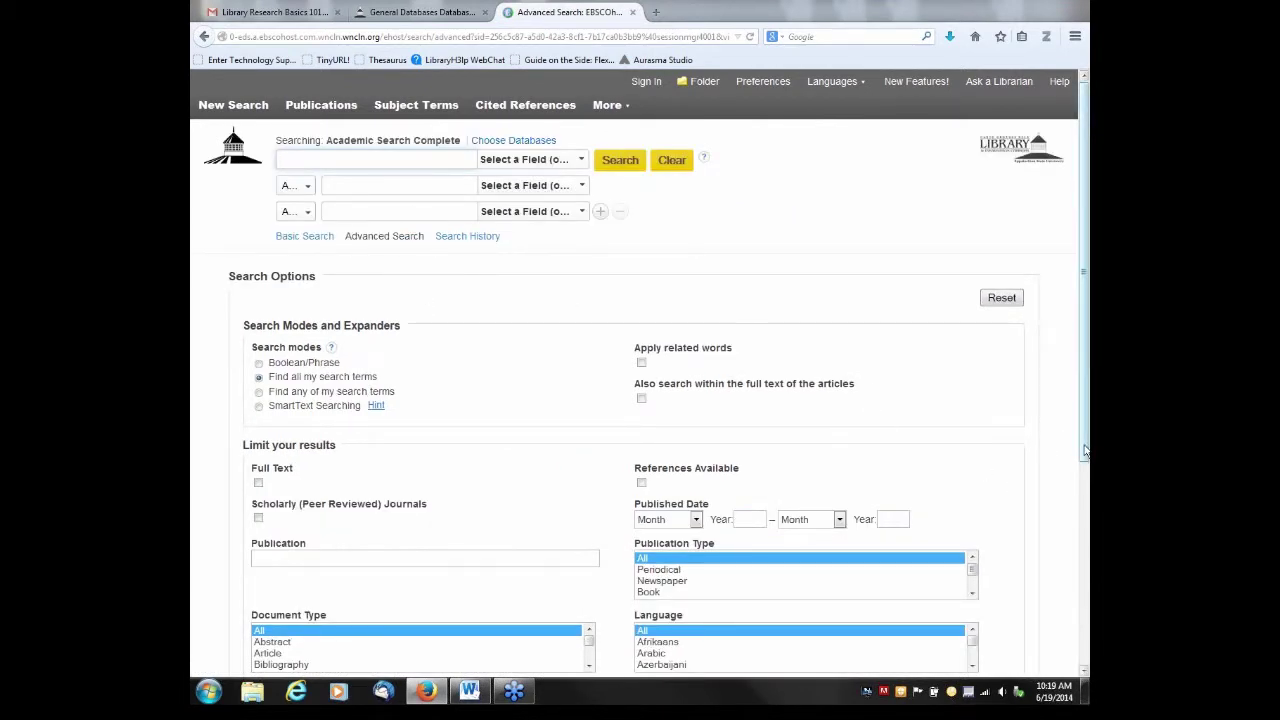
# Run an advanced search for "animal experimentation" combined by AND with "(ethical or moral)" in the second search row
pyautogui.moveTo(1084, 456); pyautogui.dragTo(1085, 468)
pyautogui.scroll(-1, 1085, 497)
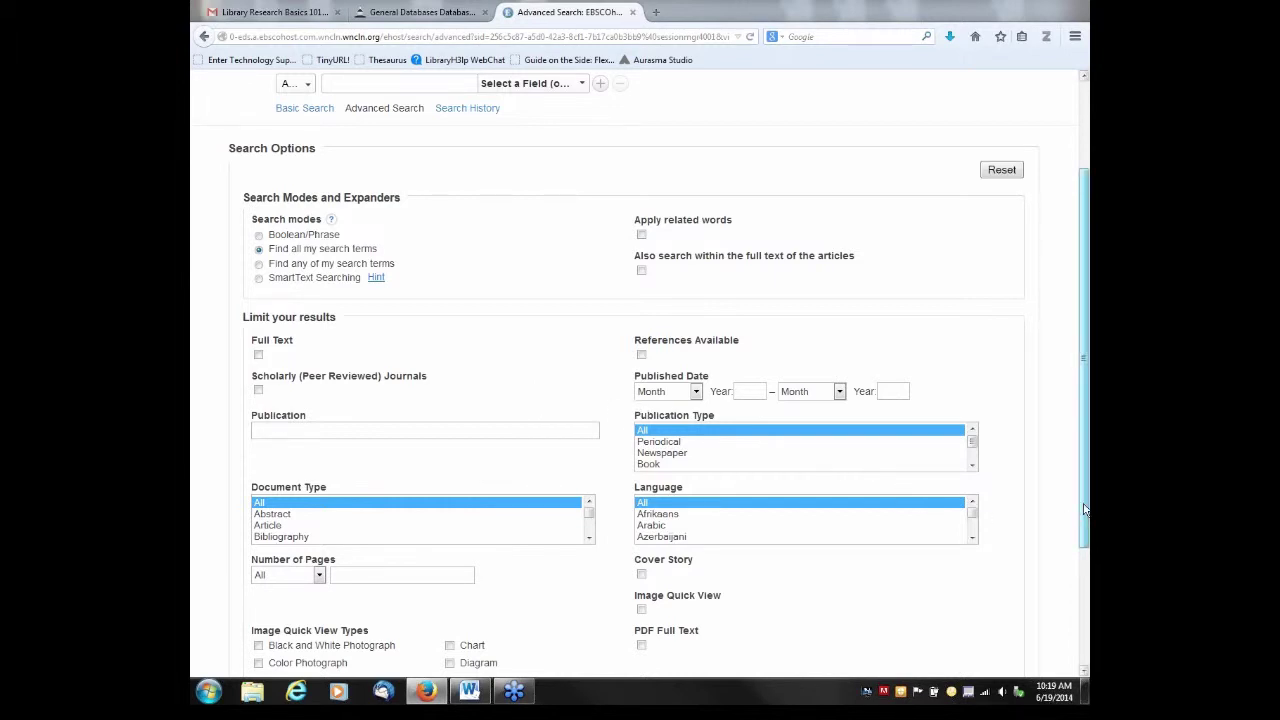
pyautogui.scroll(2, 1084, 509)
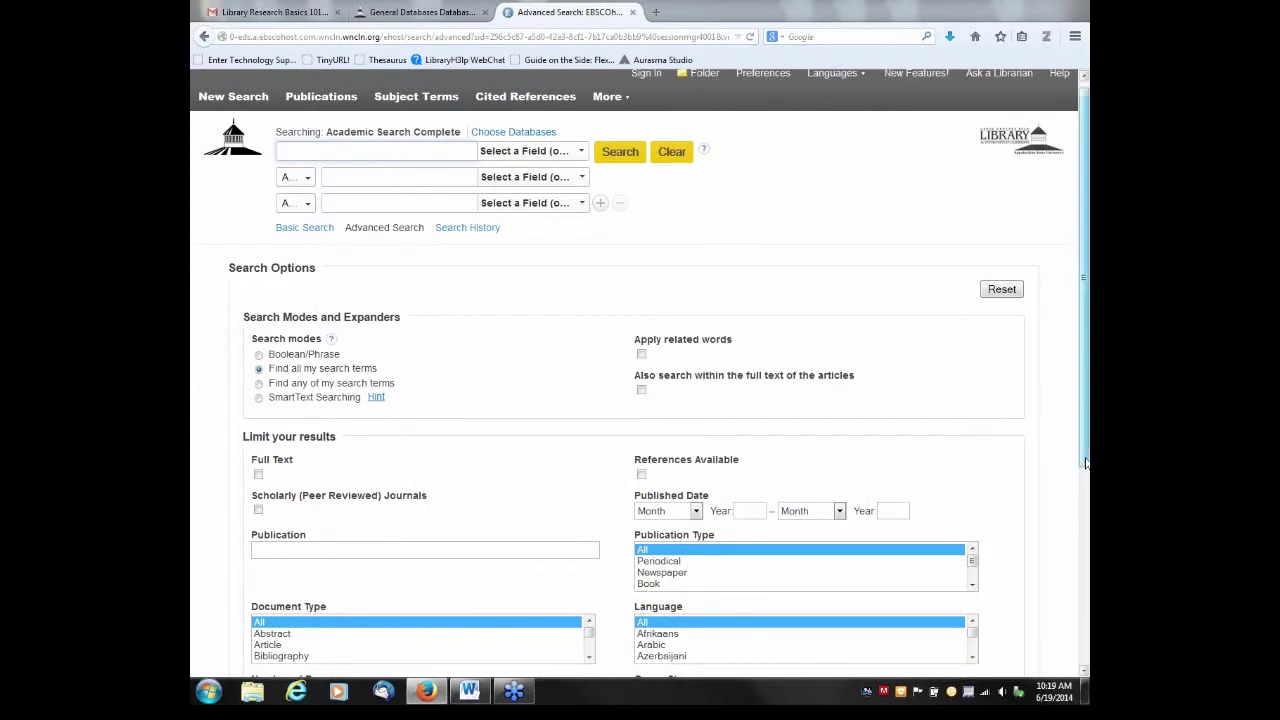
pyautogui.scroll(1, 980, 330)
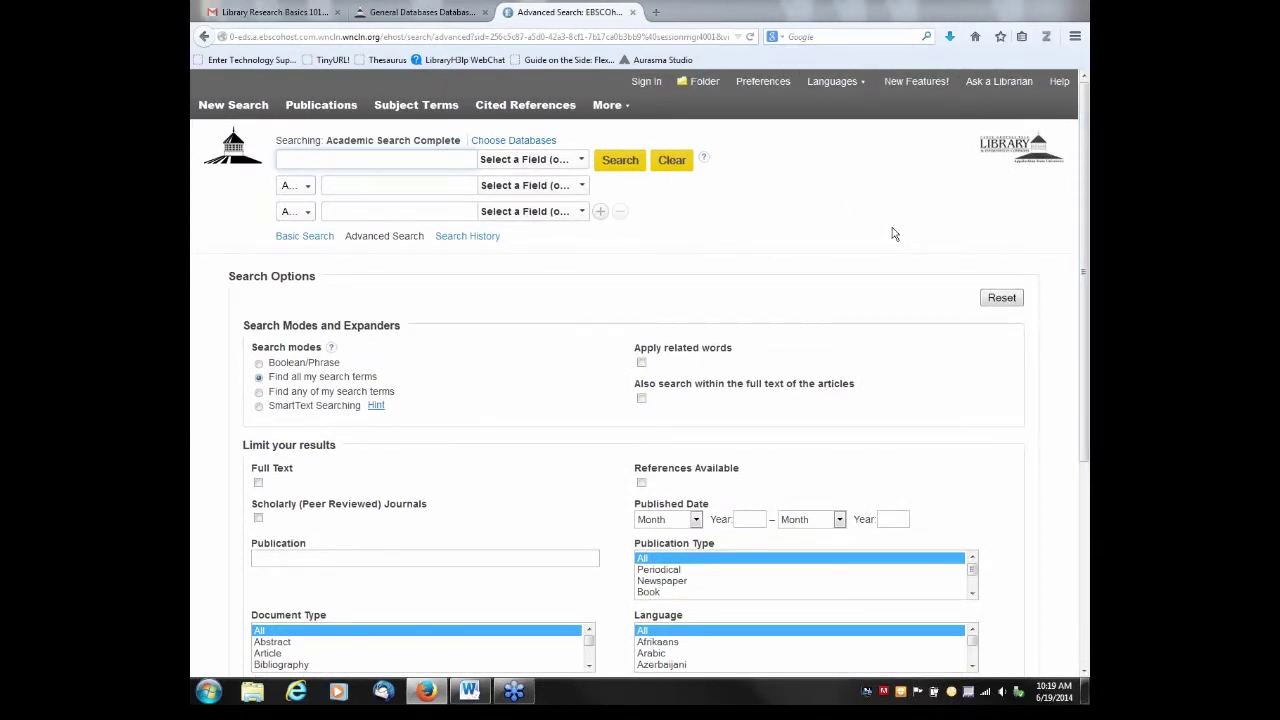
pyautogui.click(340, 162)
pyautogui.write('anim')
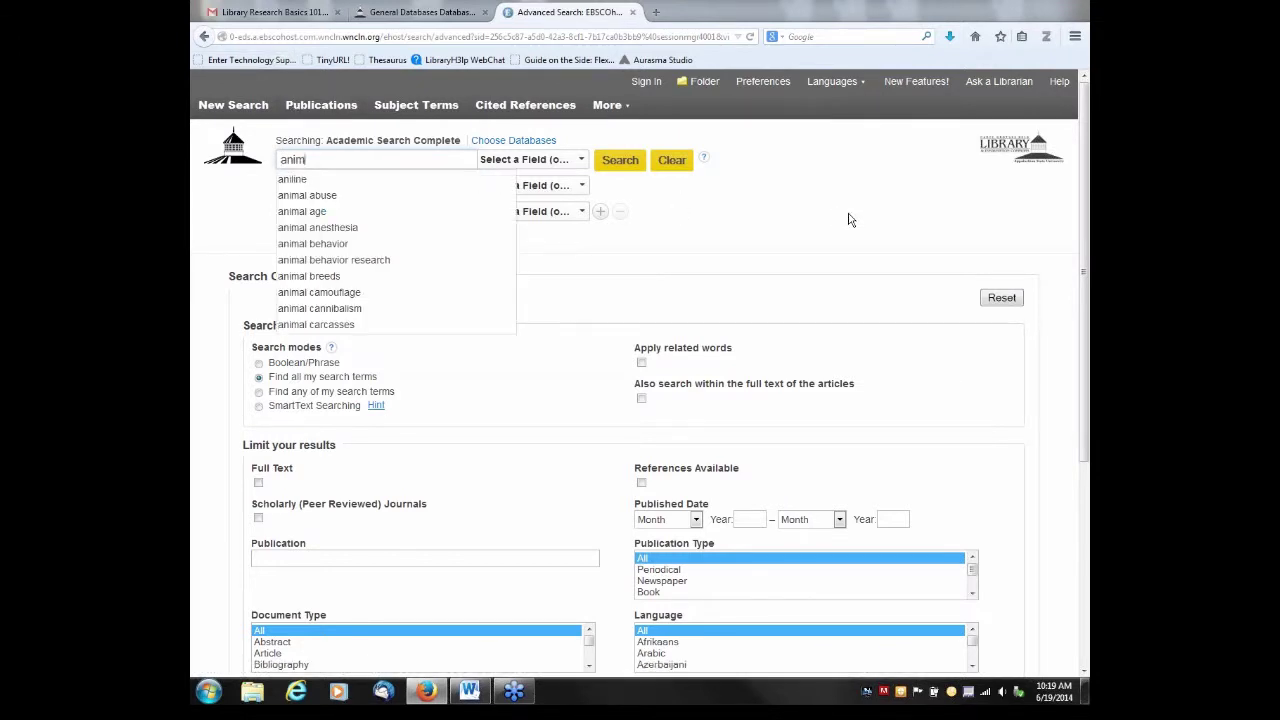
pyautogui.write('al experi')
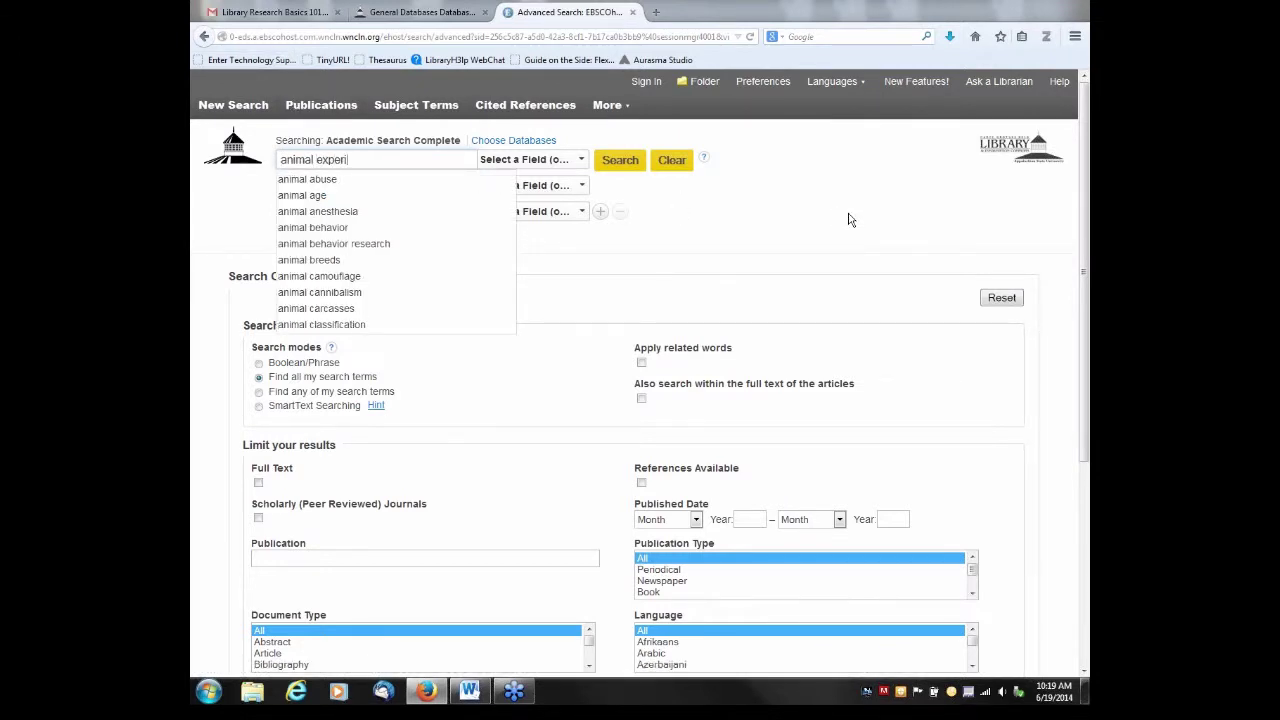
pyautogui.write('mentation')
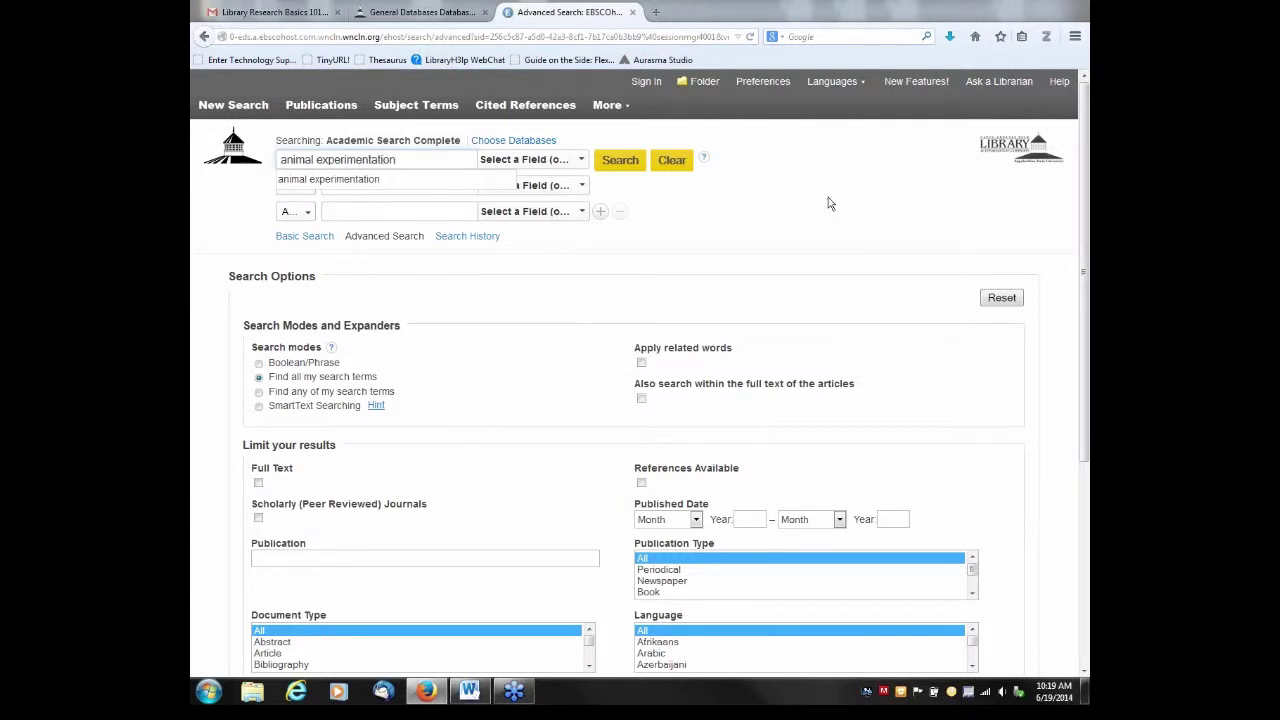
pyautogui.press('Tab')
pyautogui.press('Tab')
pyautogui.press('Tab')
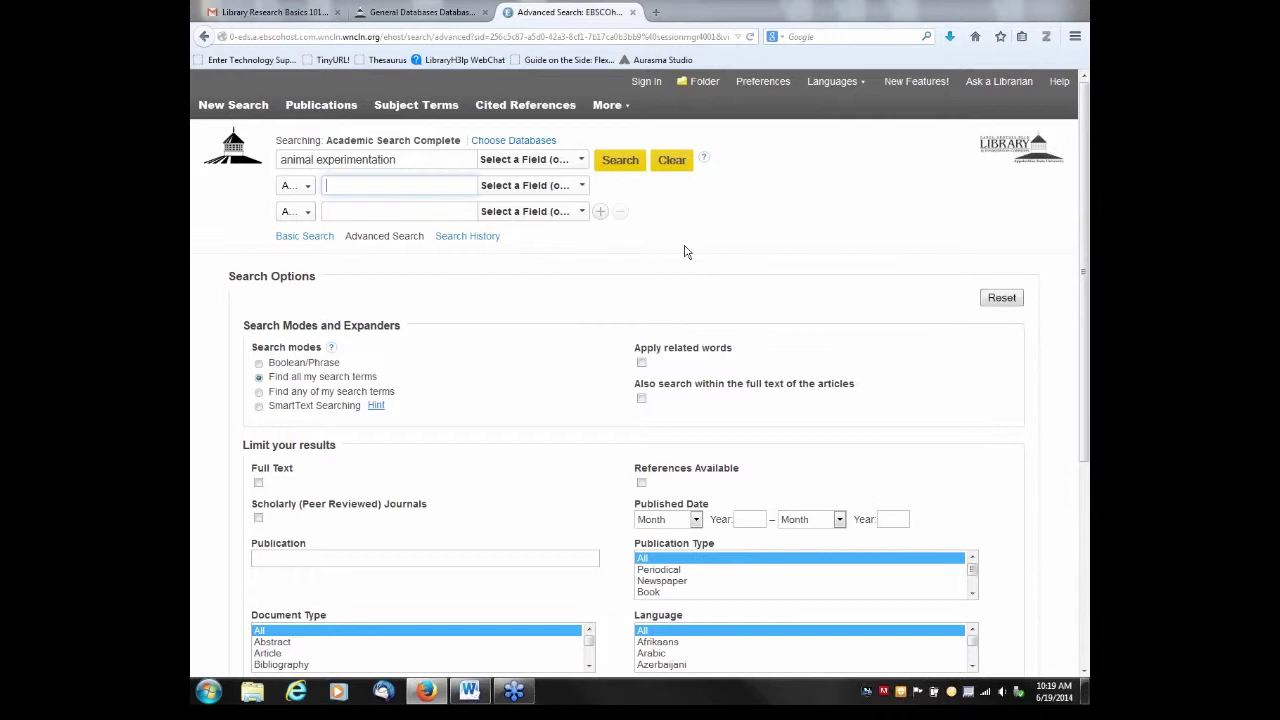
pyautogui.write('(ethical or moral')
pyautogui.click(620, 172)
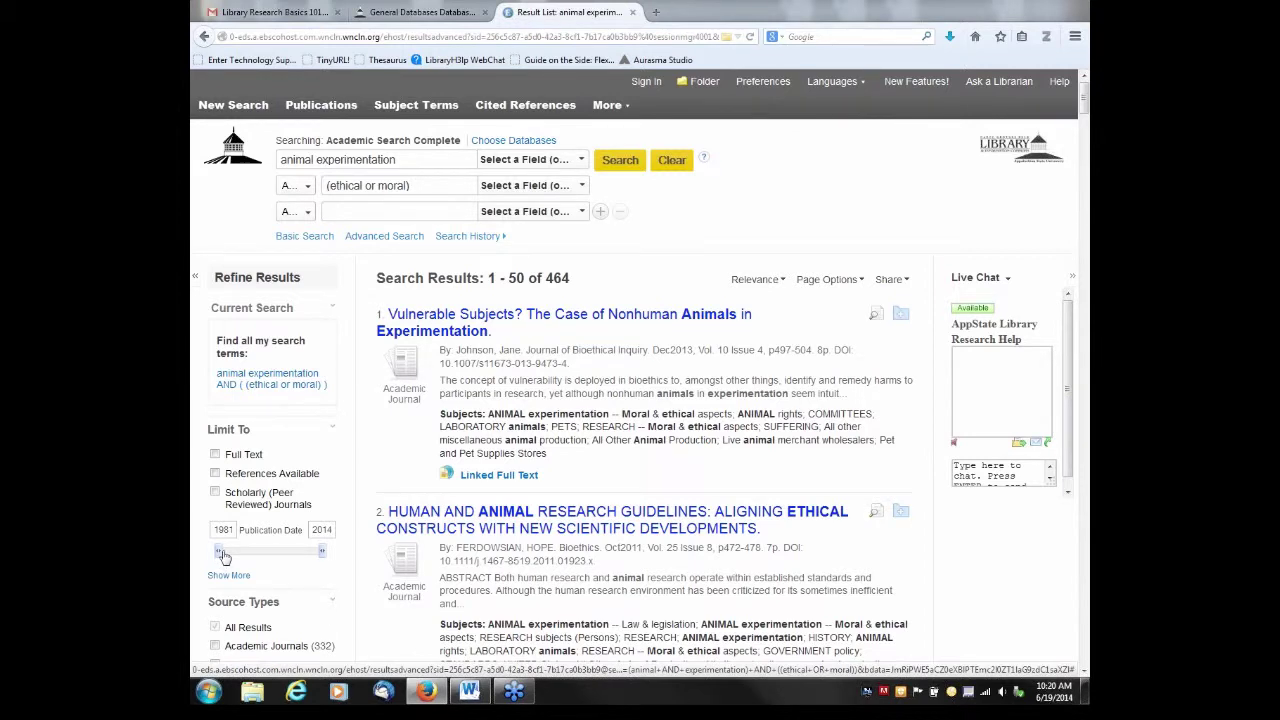
# Limit the results to publication dates from 2000 to 2014, scholarly (peer reviewed) journals and full text
pyautogui.moveTo(223, 557); pyautogui.dragTo(280, 556)
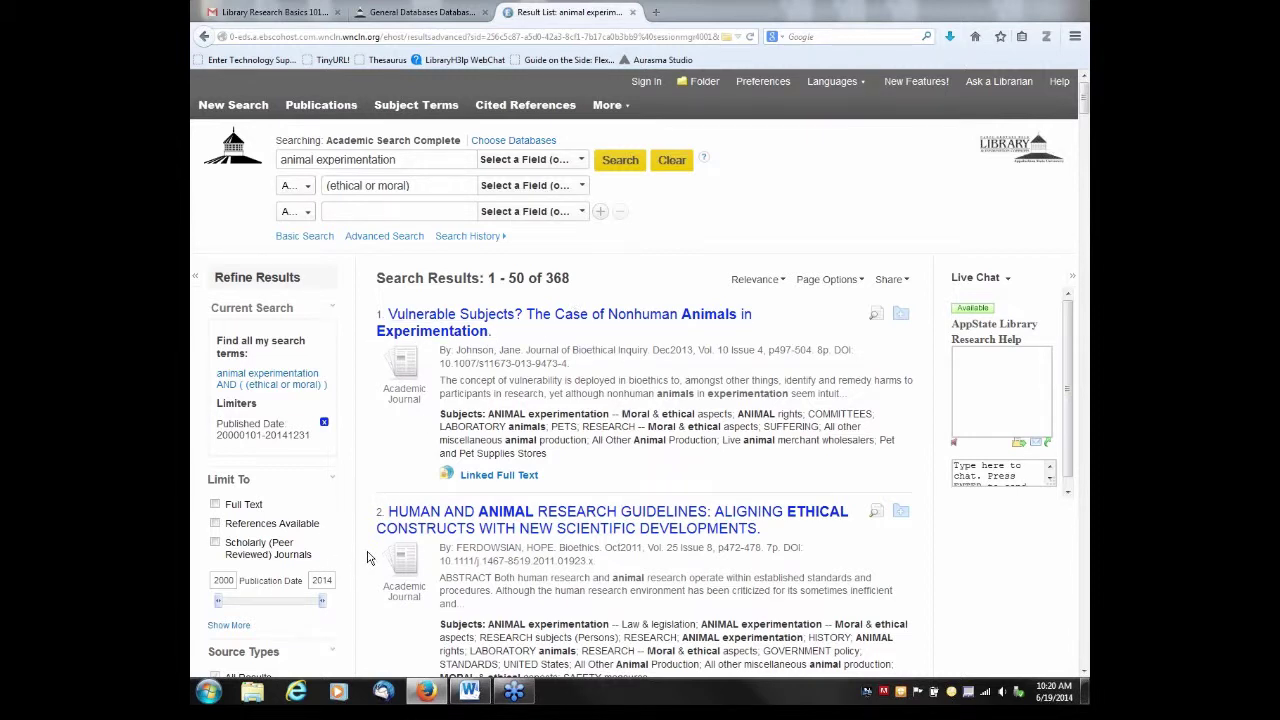
pyautogui.click(215, 543)
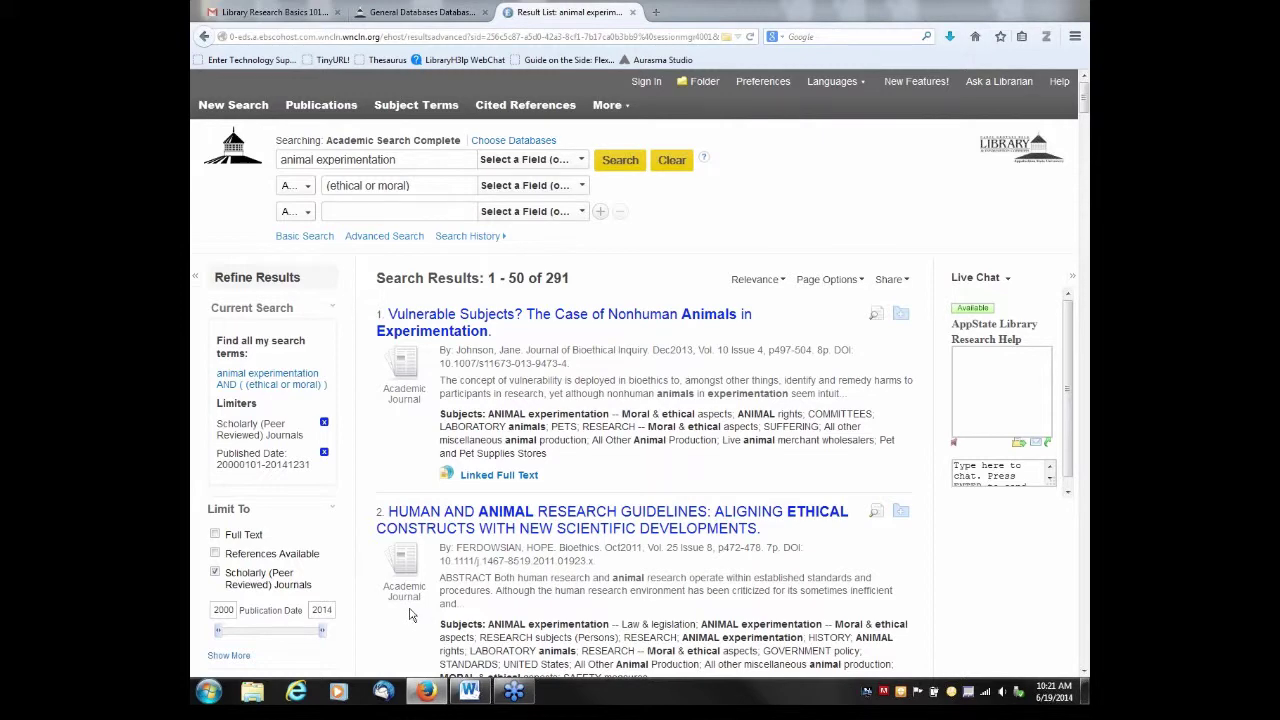
pyautogui.click(215, 535)
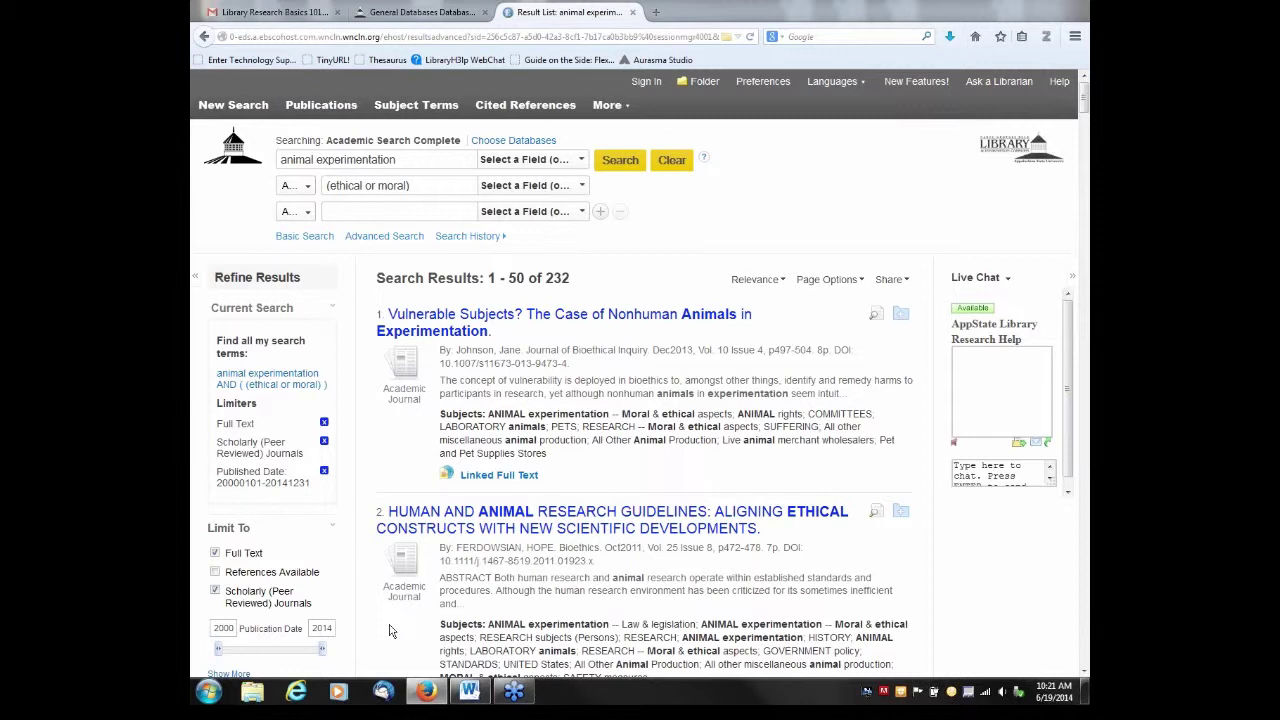
# Replace the first search term with "animal testing" and rerun the search with the same limiters
pyautogui.click(412, 159)
pyautogui.press('BackSpace')
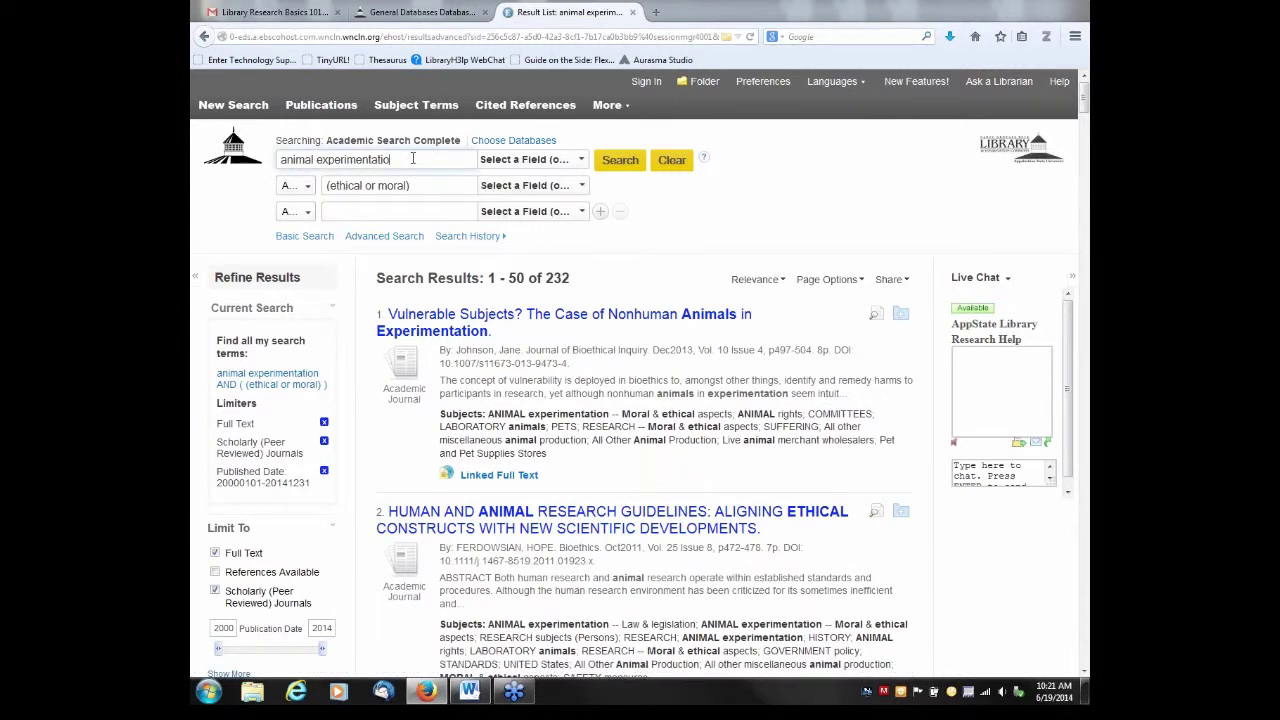
pyautogui.press('BackSpace')
pyautogui.press('BackSpace')
pyautogui.press('BackSpace')
pyautogui.press('BackSpace')
pyautogui.press('BackSpace')
pyautogui.press('BackSpace')
pyautogui.press('BackSpace')
pyautogui.press('BackSpace')
pyautogui.press('BackSpace')
pyautogui.press('BackSpace')
pyautogui.press('BackSpace')
pyautogui.press('BackSpace')
pyautogui.press('BackSpace')
pyautogui.press('BackSpace')
pyautogui.press('BackSpace')
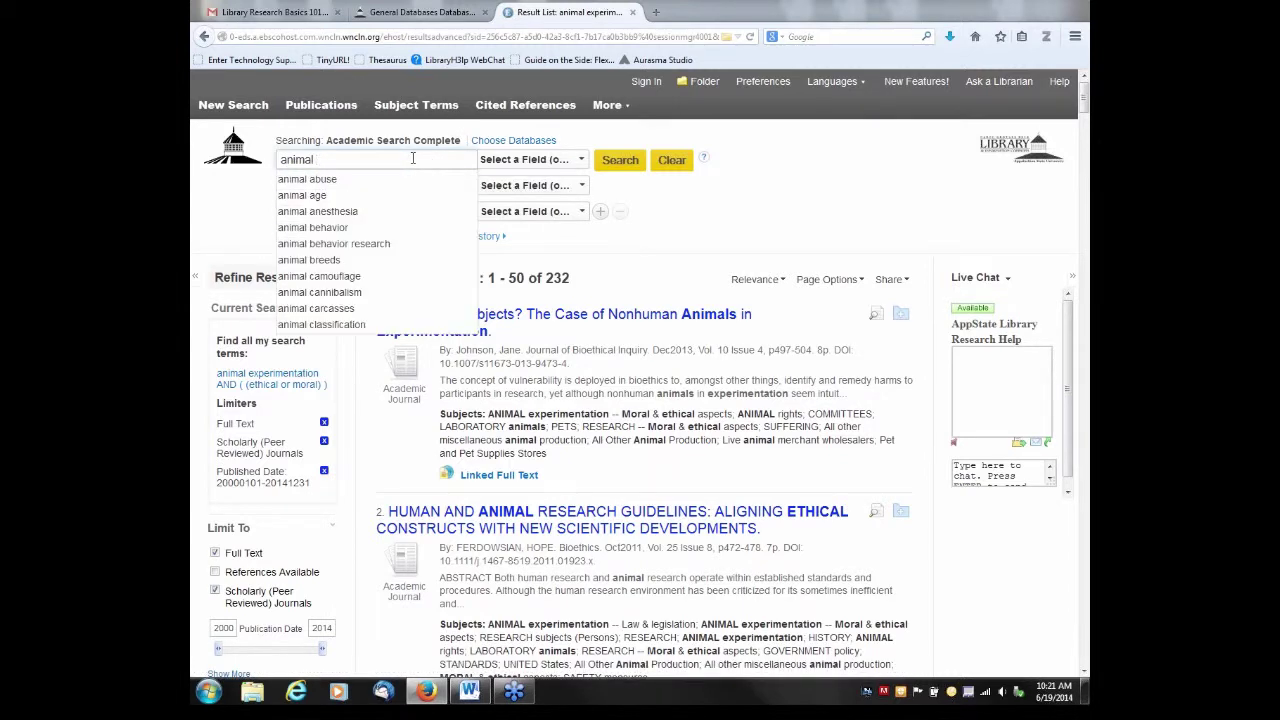
pyautogui.write('testing')
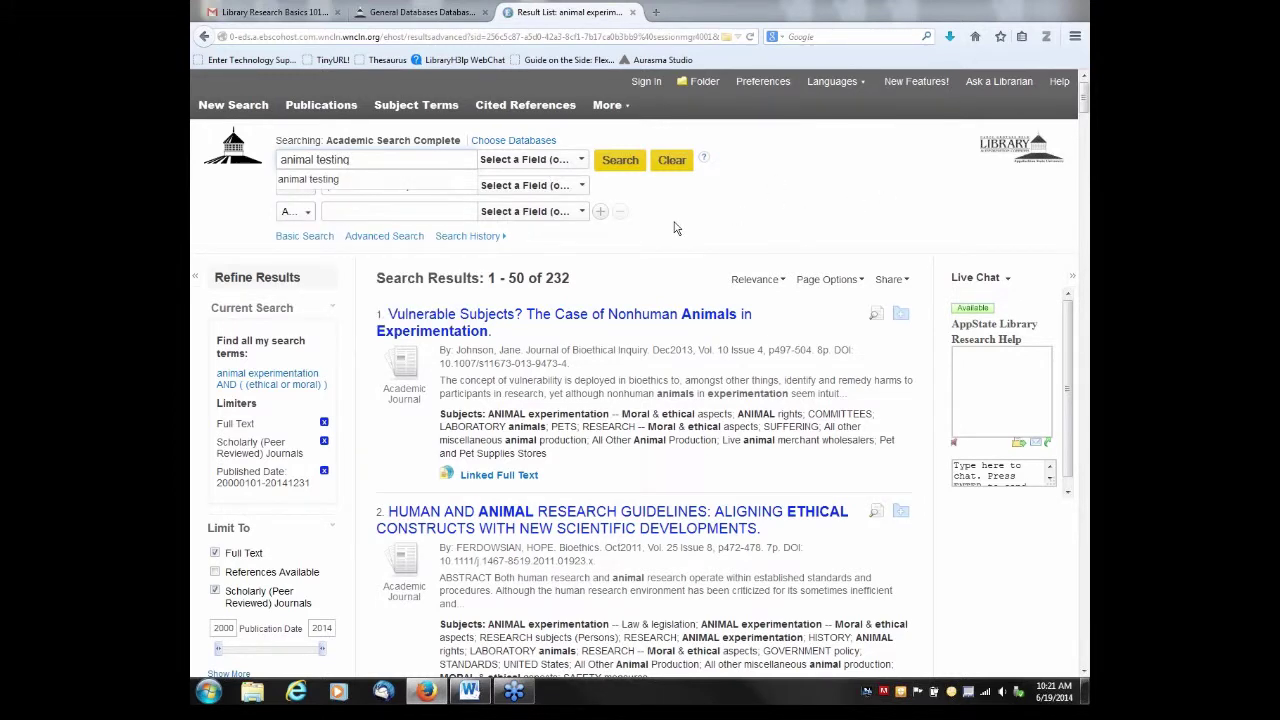
pyautogui.click(763, 225)
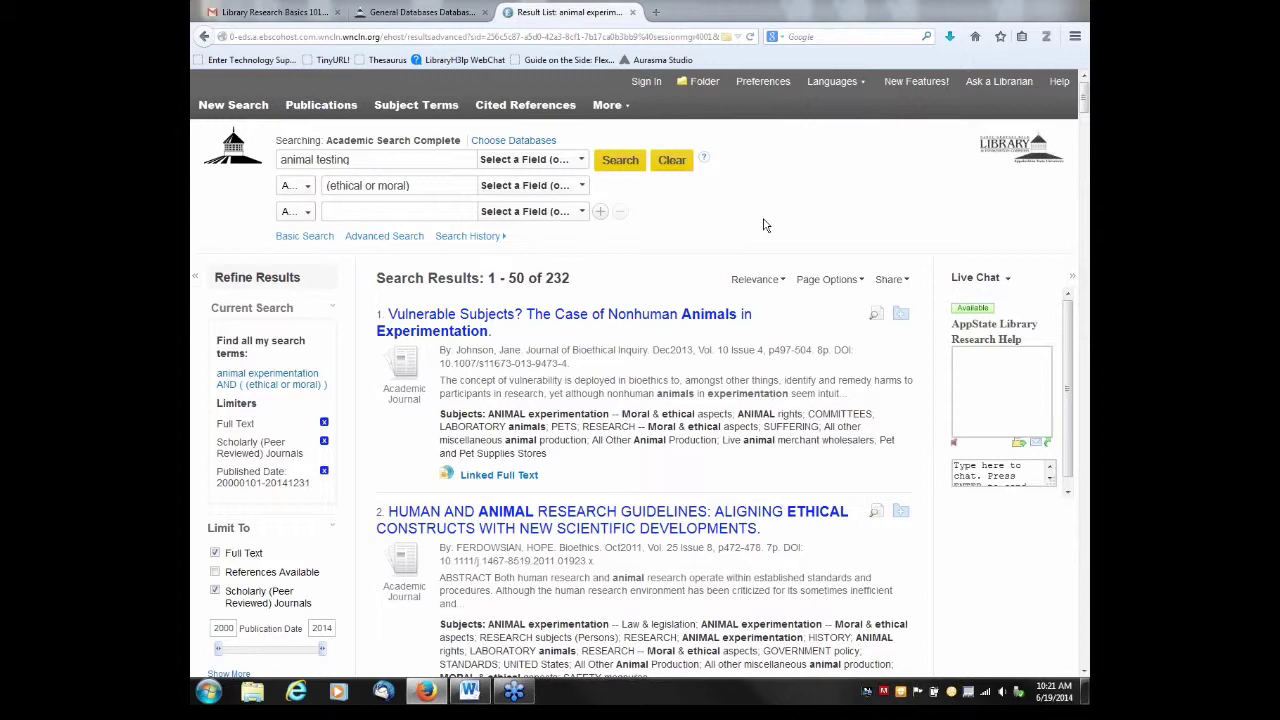
pyautogui.click(637, 170)
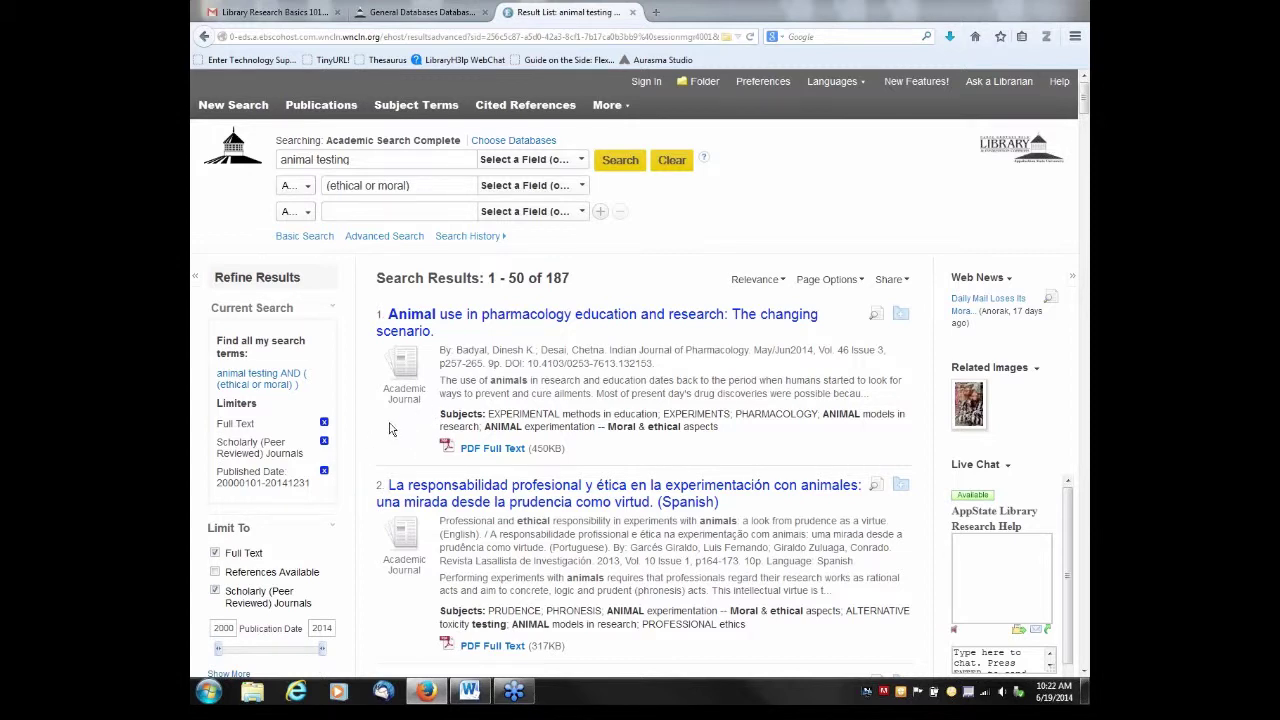
# Change the first search term to "animal research" and run the search again
pyautogui.click(366, 161)
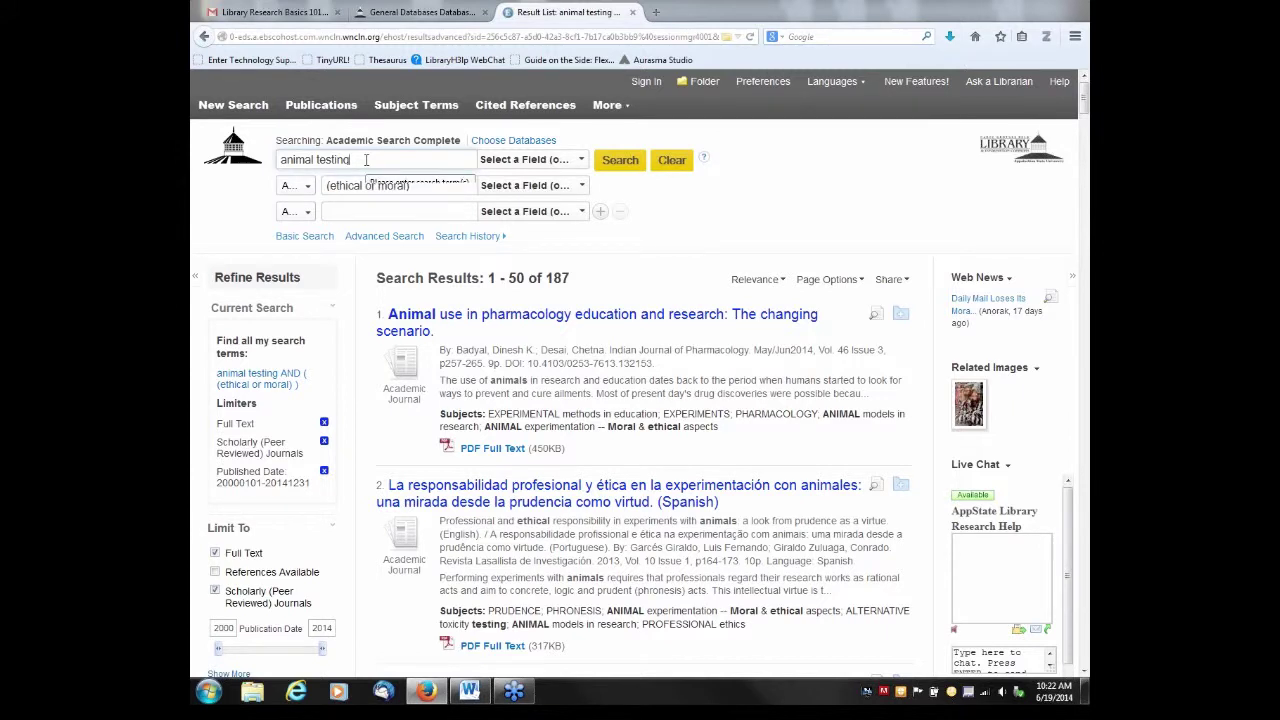
pyautogui.press('BackSpace')
pyautogui.press('BackSpace')
pyautogui.press('BackSpace')
pyautogui.press('BackSpace')
pyautogui.press('BackSpace')
pyautogui.press('BackSpace')
pyautogui.press('BackSpace')
pyautogui.write('research')
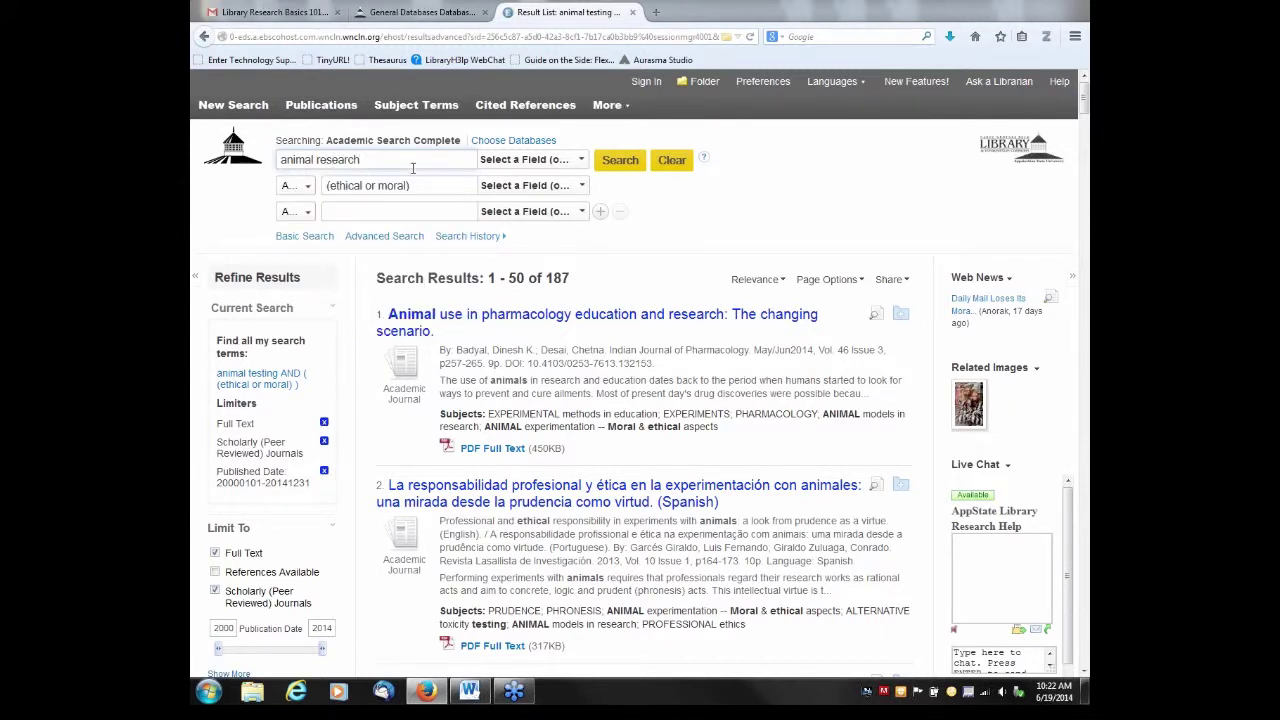
pyautogui.click(634, 164)
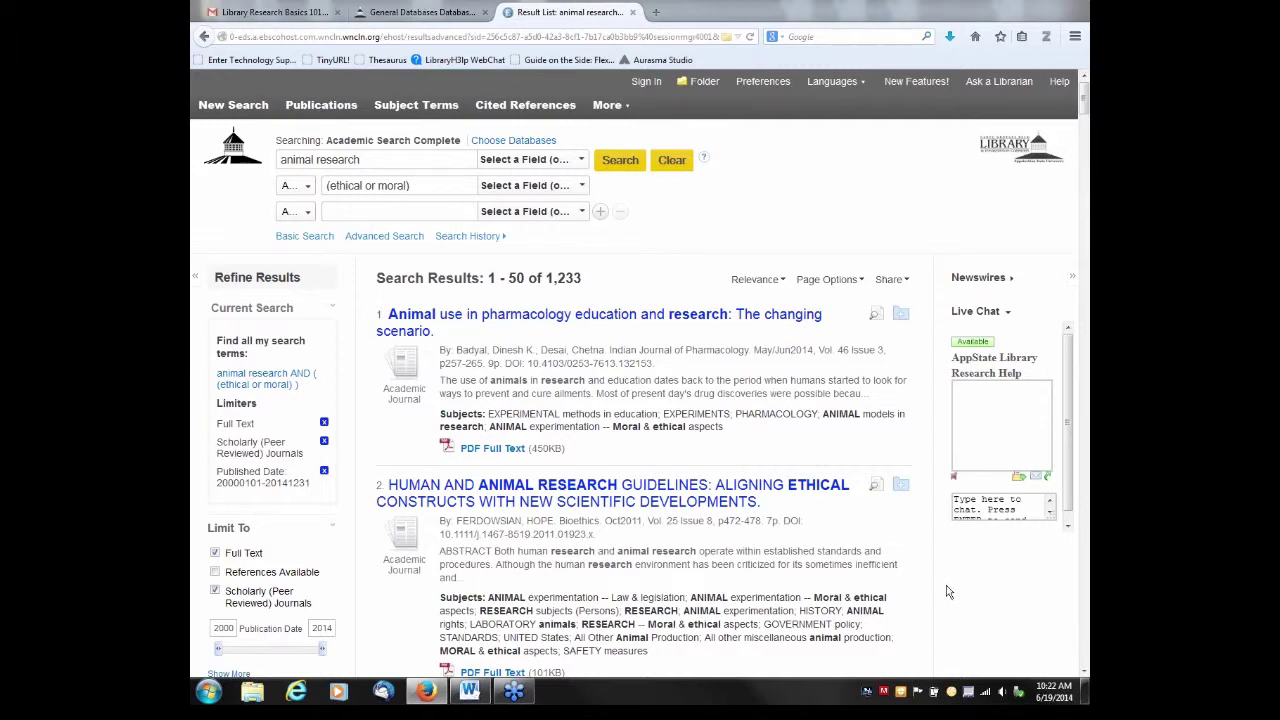
# Preview the record details and abstract of the first result, then look through the articles below it
pyautogui.scroll(-3, 948, 593)
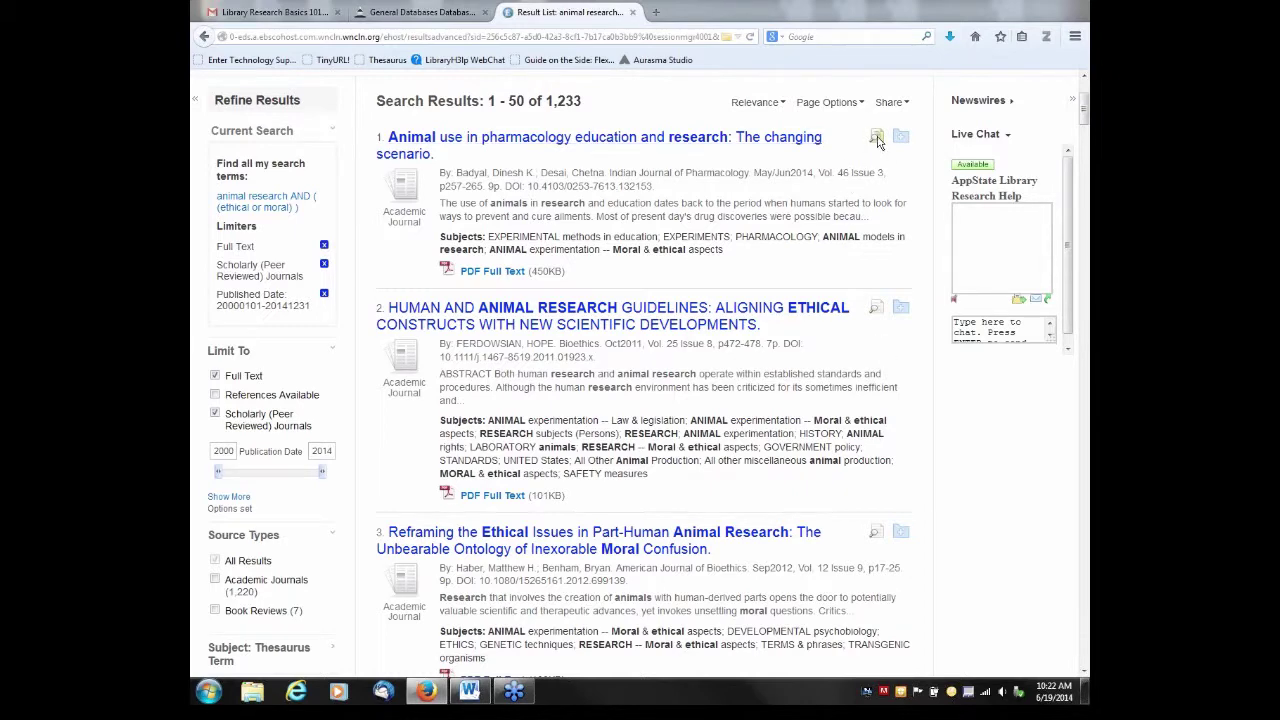
pyautogui.moveTo(877, 139)
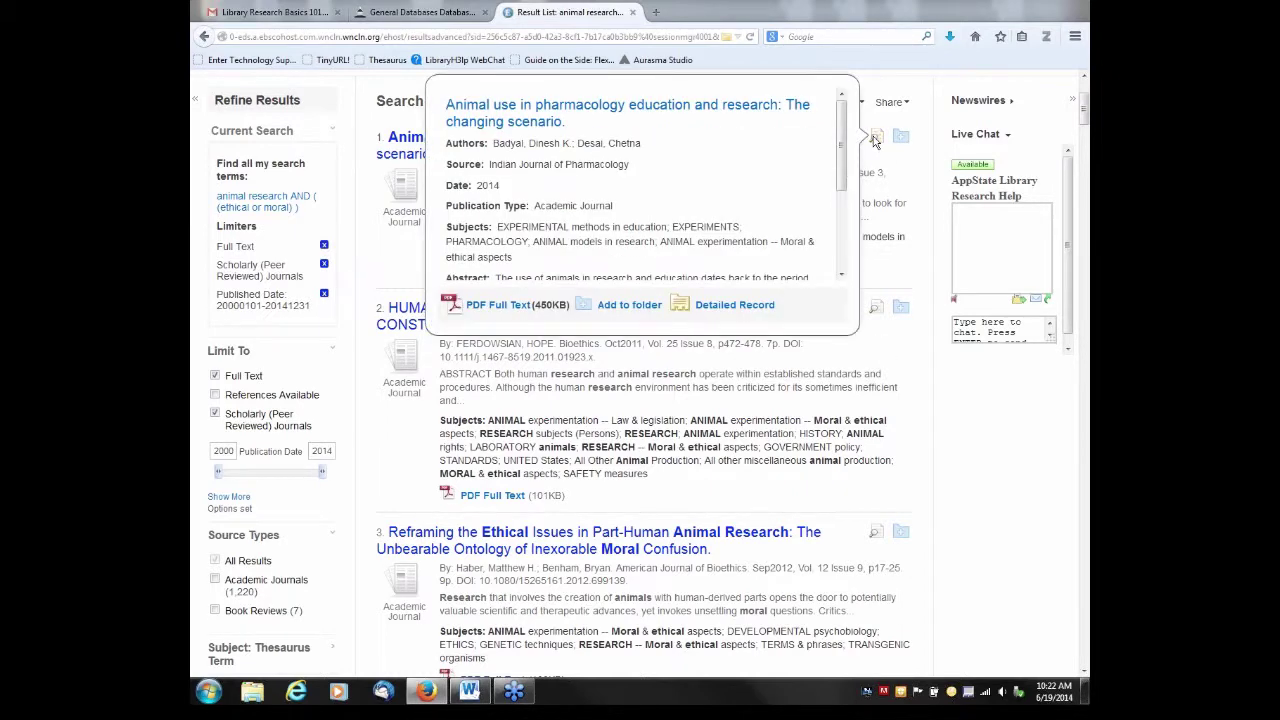
pyautogui.moveTo(840, 148); pyautogui.dragTo(843, 229)
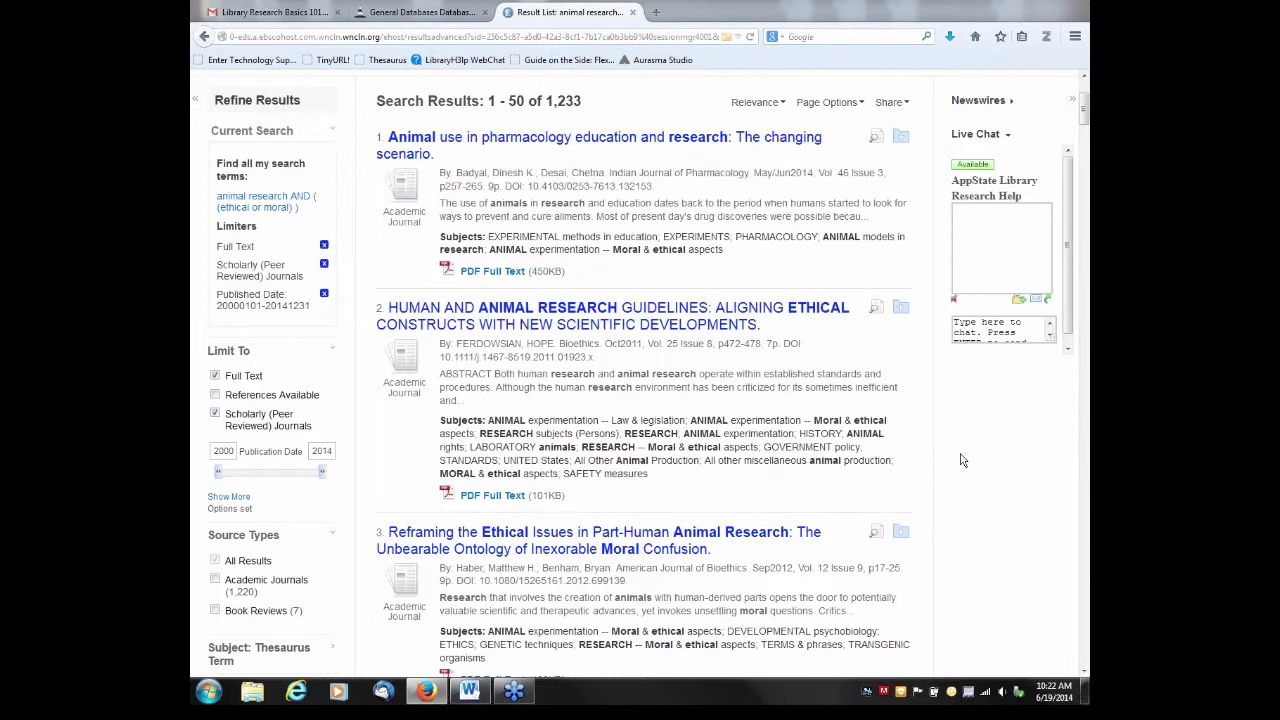
pyautogui.scroll(-2, 960, 460)
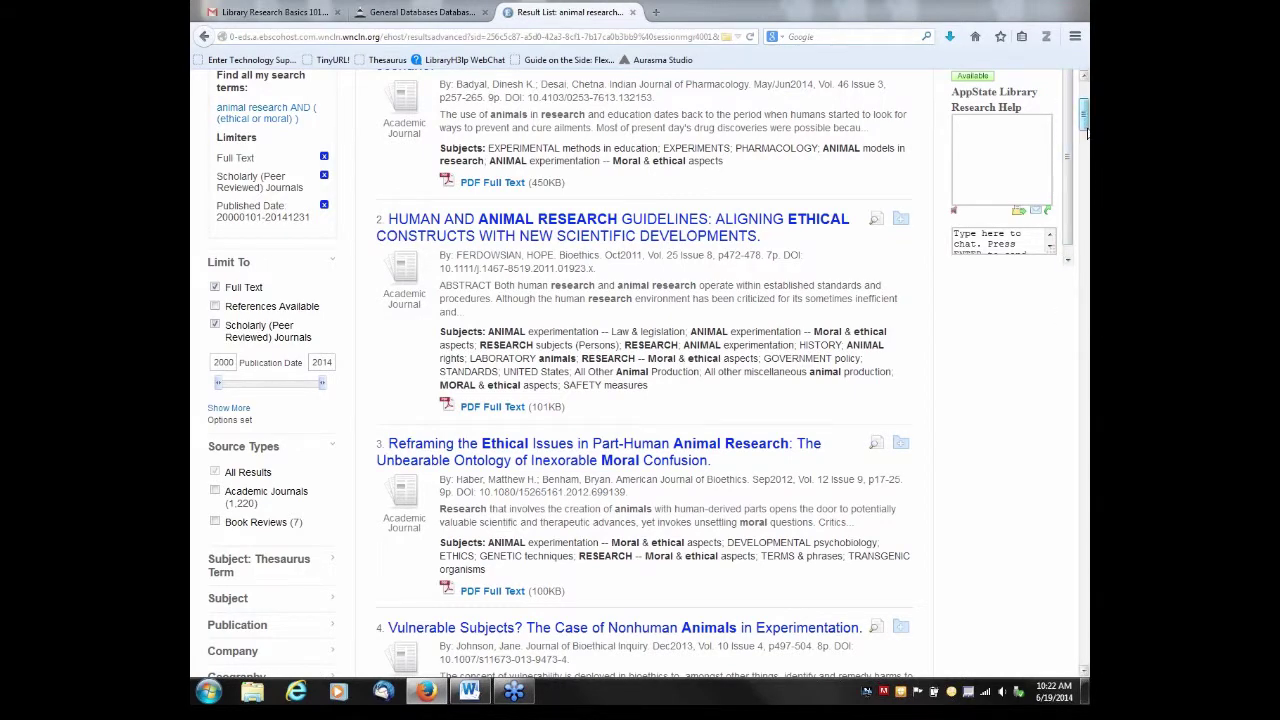
pyautogui.scroll(-4, 1013, 411)
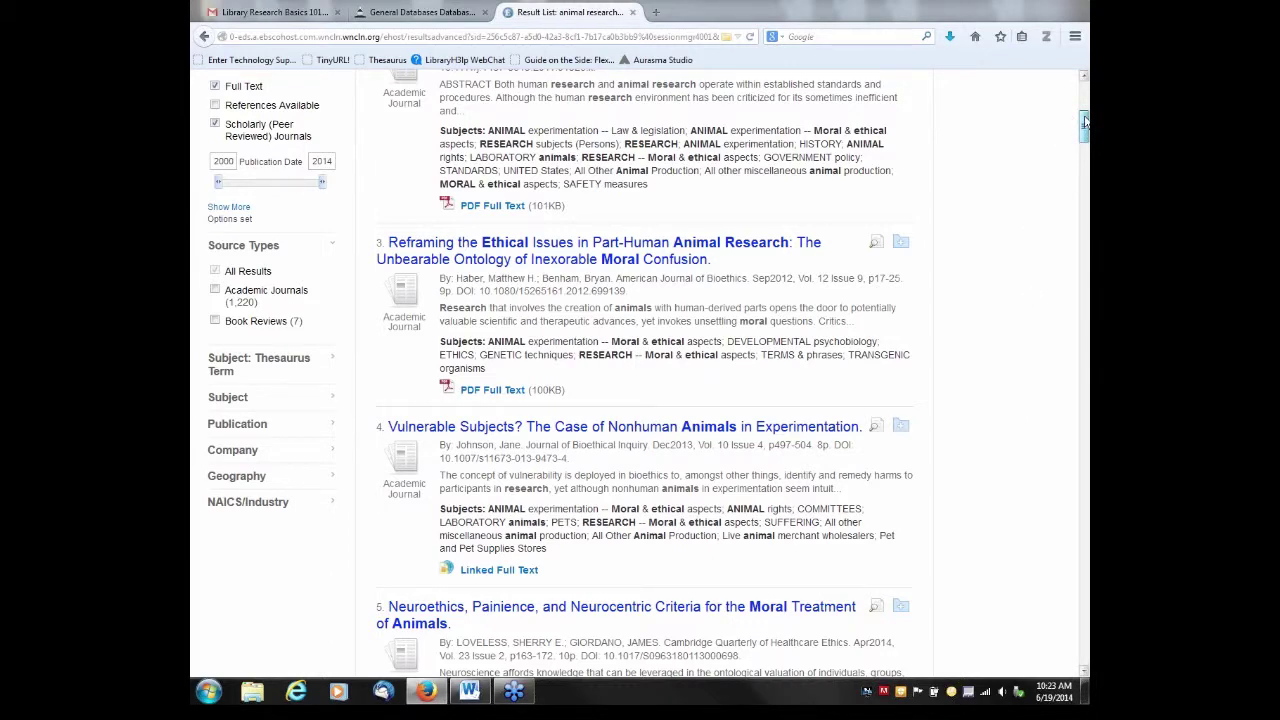
# Add the first four articles in the result list to the folder
pyautogui.moveTo(1084, 121); pyautogui.dragTo(1084, 78)
pyautogui.scroll(-3, 897, 255)
pyautogui.scroll(3, 897, 255)
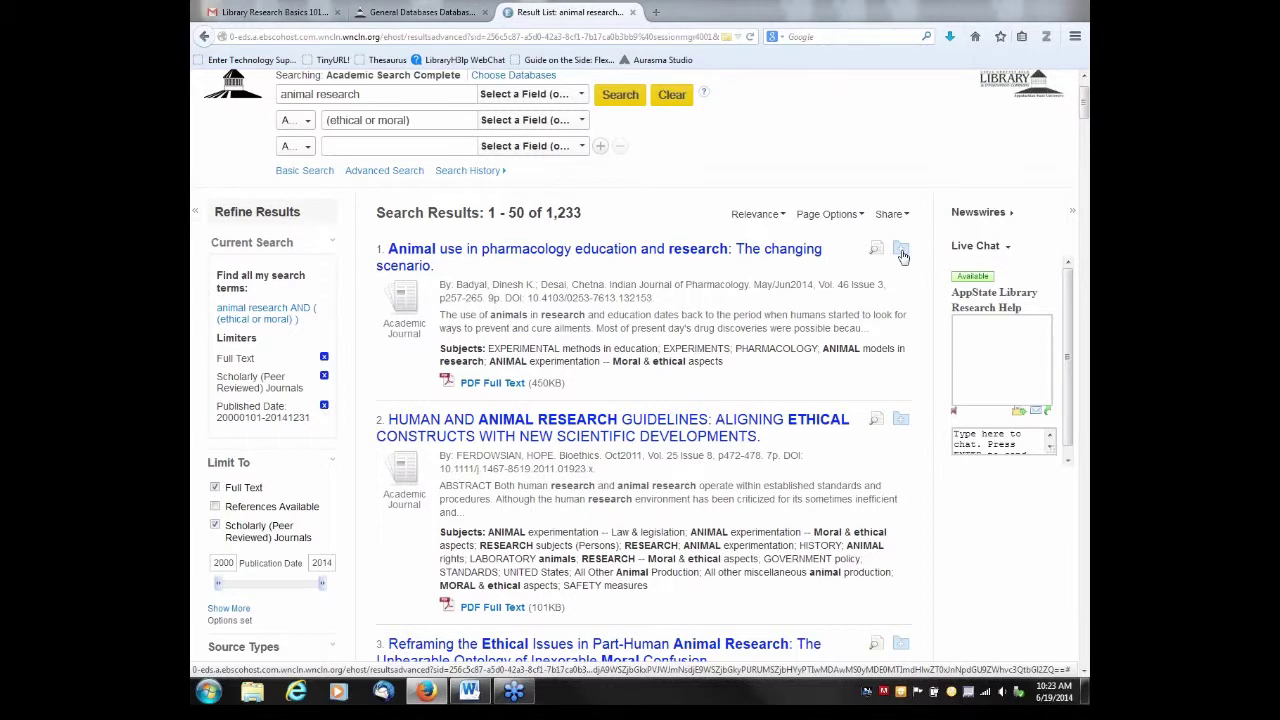
pyautogui.click(901, 250)
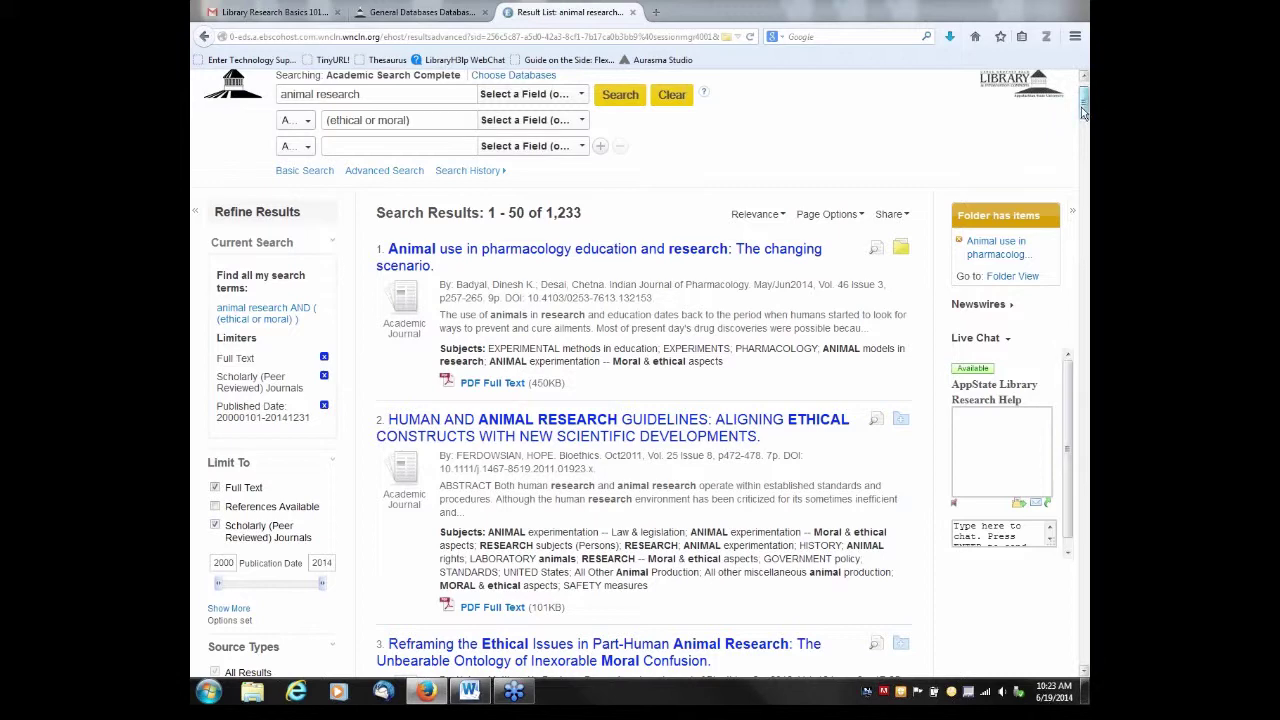
pyautogui.scroll(-3, 908, 244)
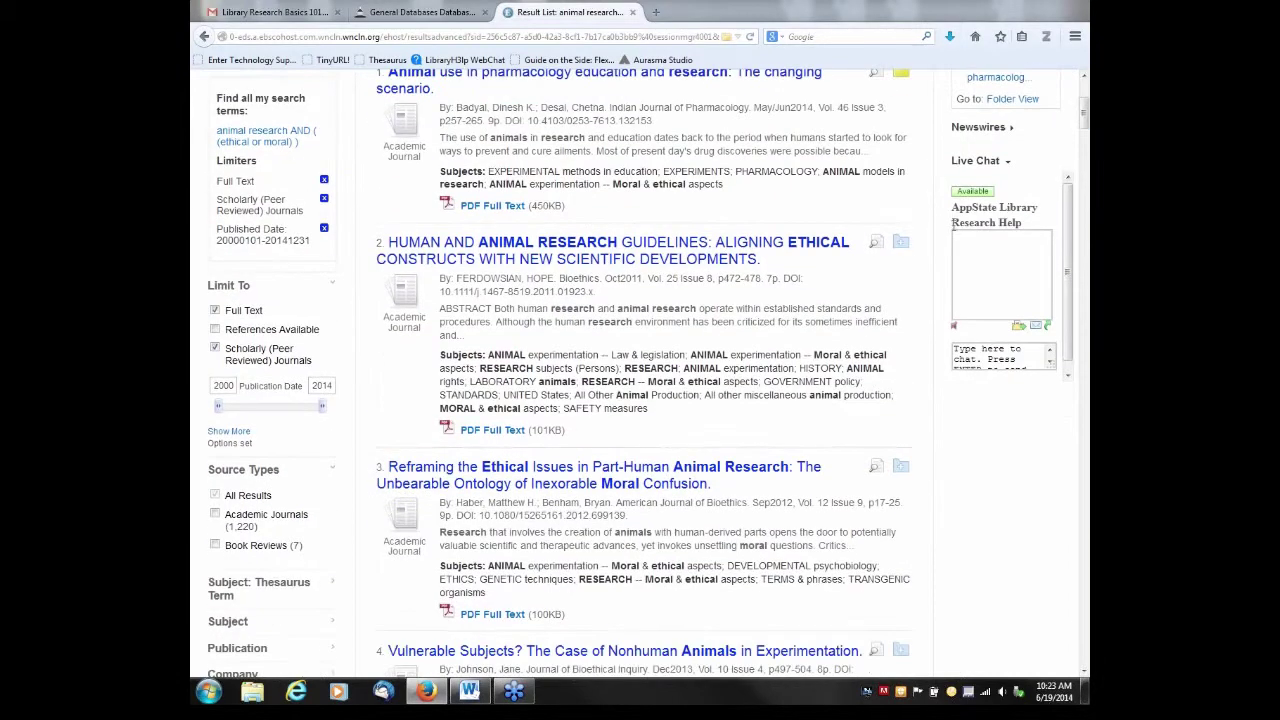
pyautogui.click(900, 466)
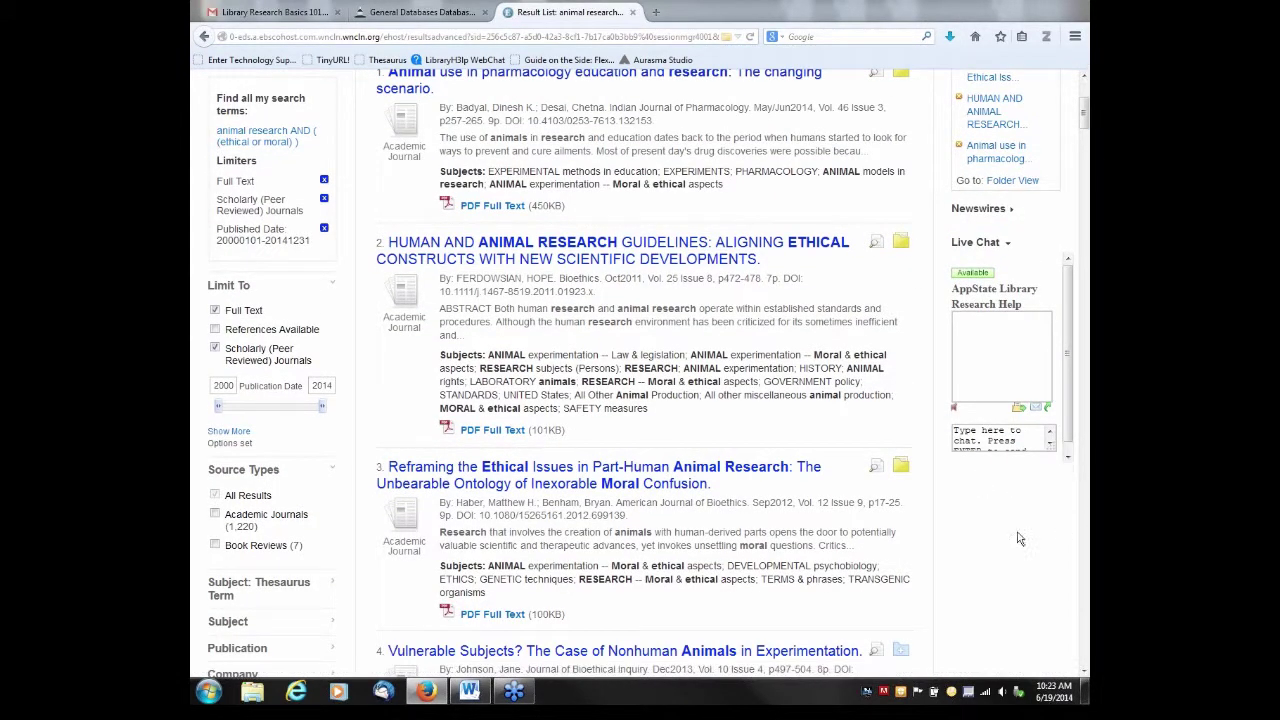
pyautogui.click(900, 650)
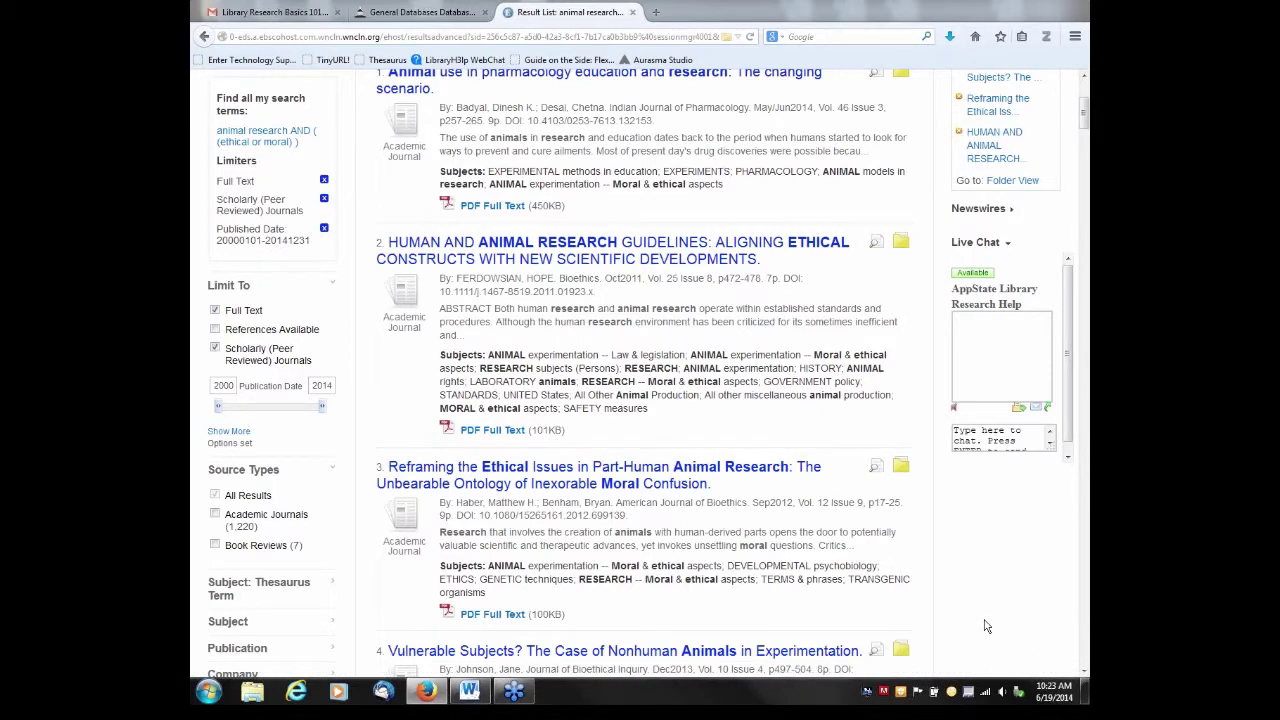
pyautogui.scroll(3, 980, 627)
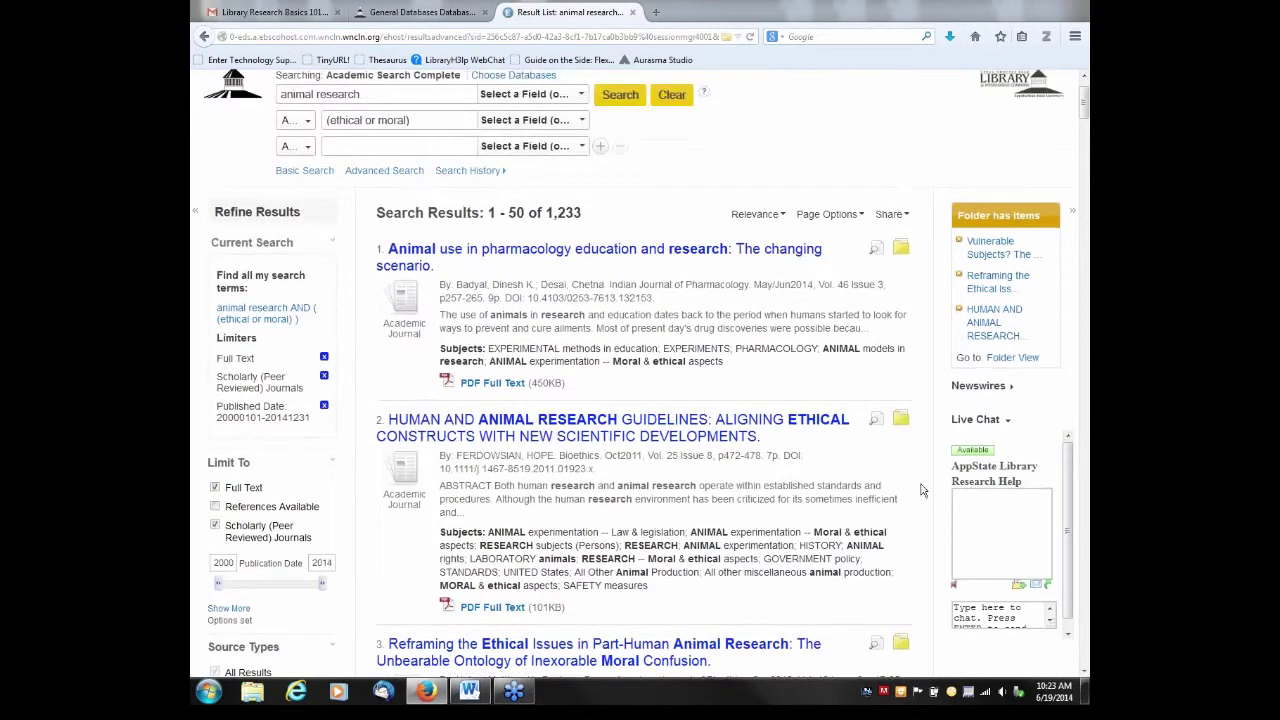
# View the folder's contents, select all the saved articles there, and return to the result list
pyautogui.click(1024, 360)
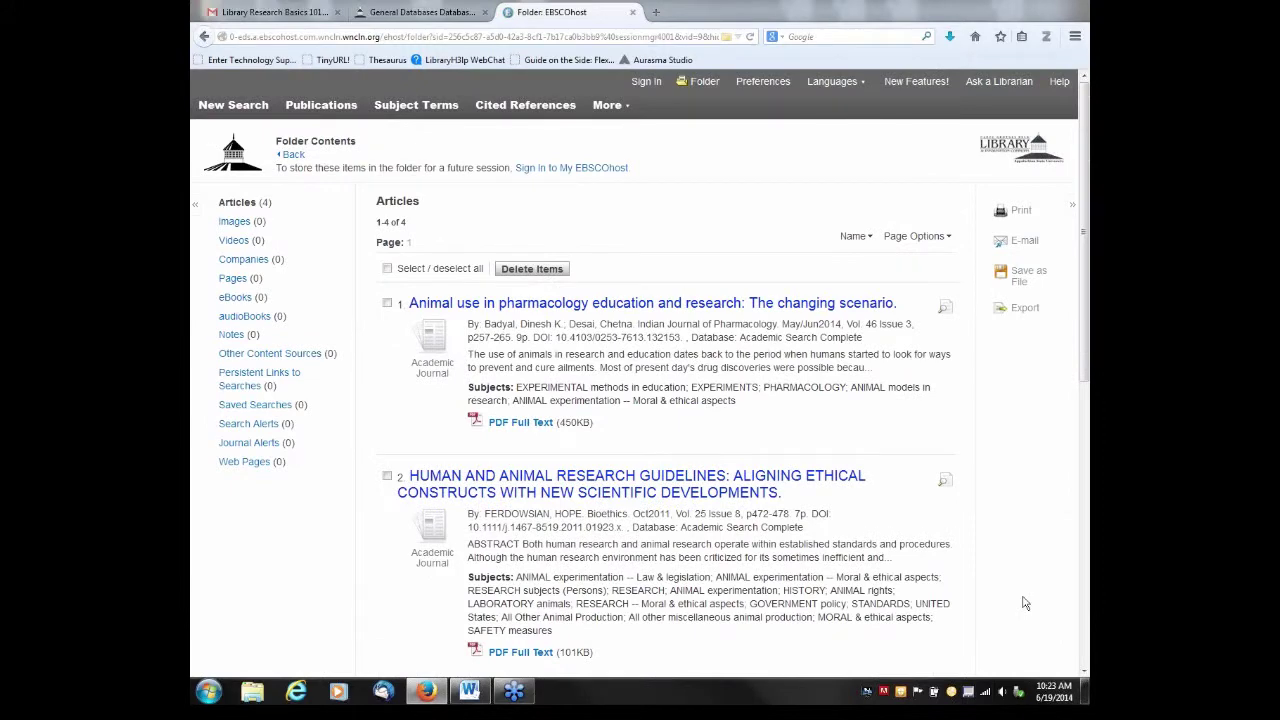
pyautogui.moveTo(1084, 386); pyautogui.dragTo(1084, 390)
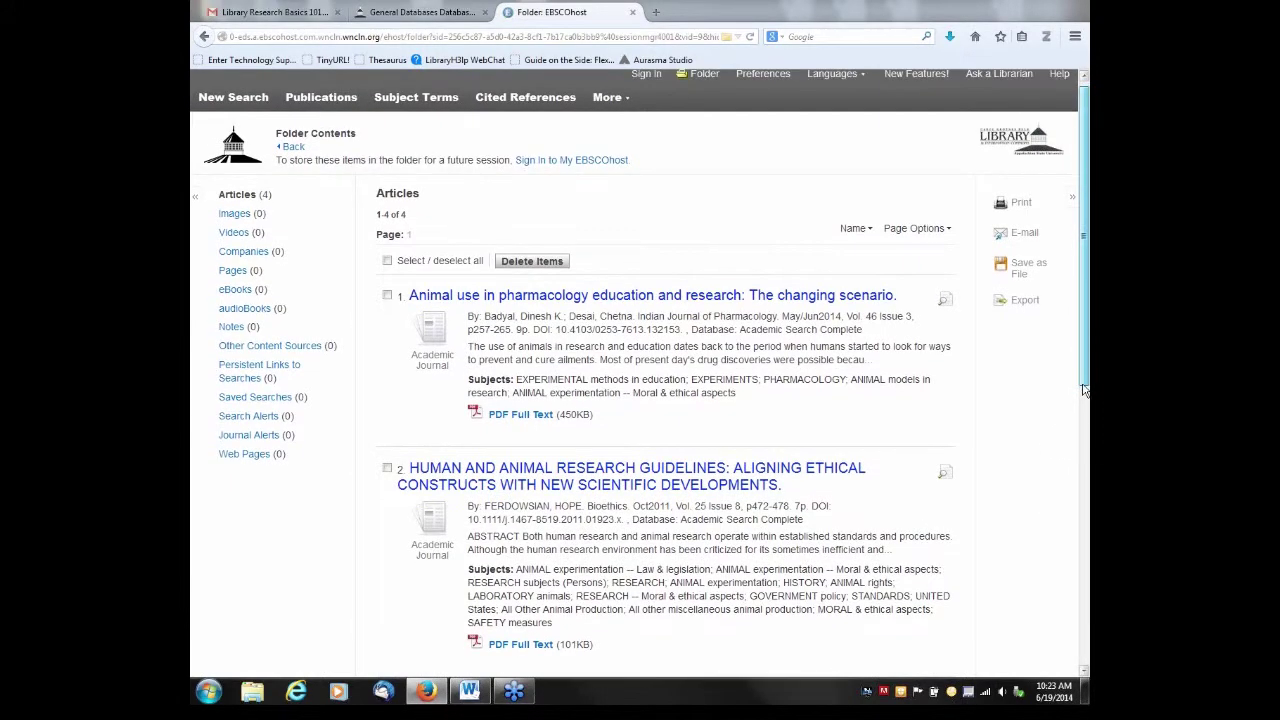
pyautogui.scroll(-1, 1084, 390)
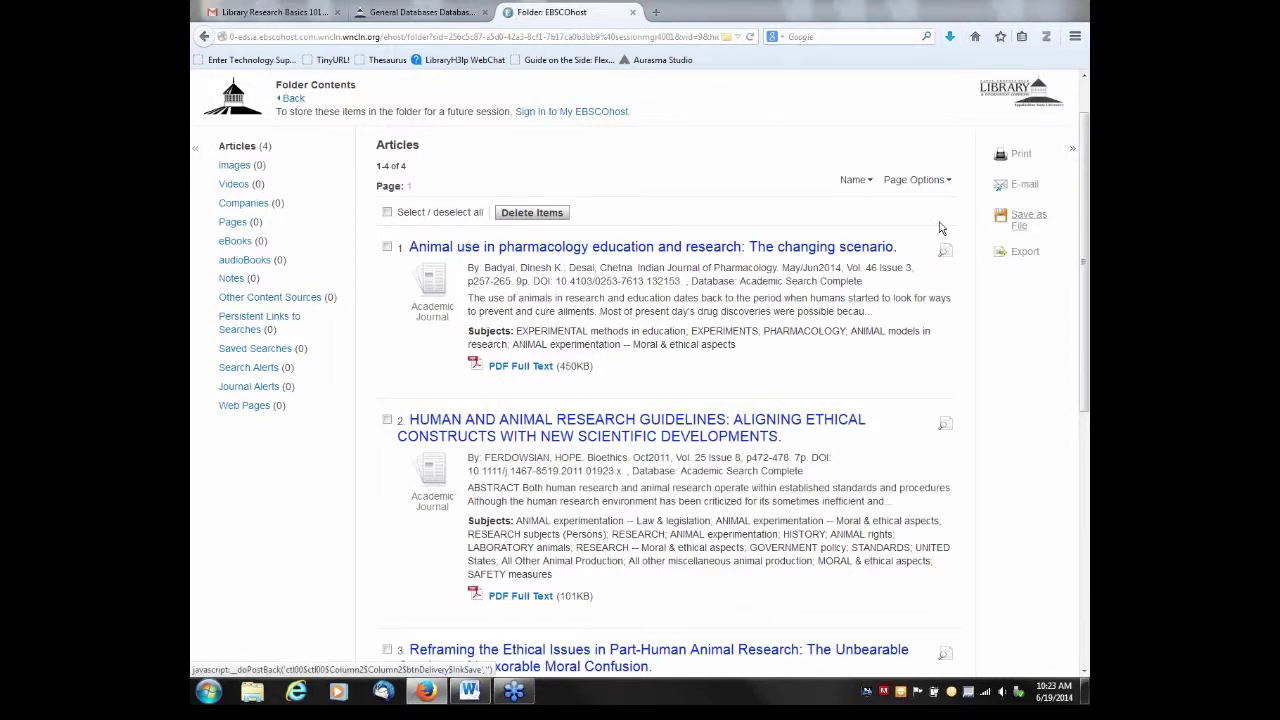
pyautogui.click(387, 213)
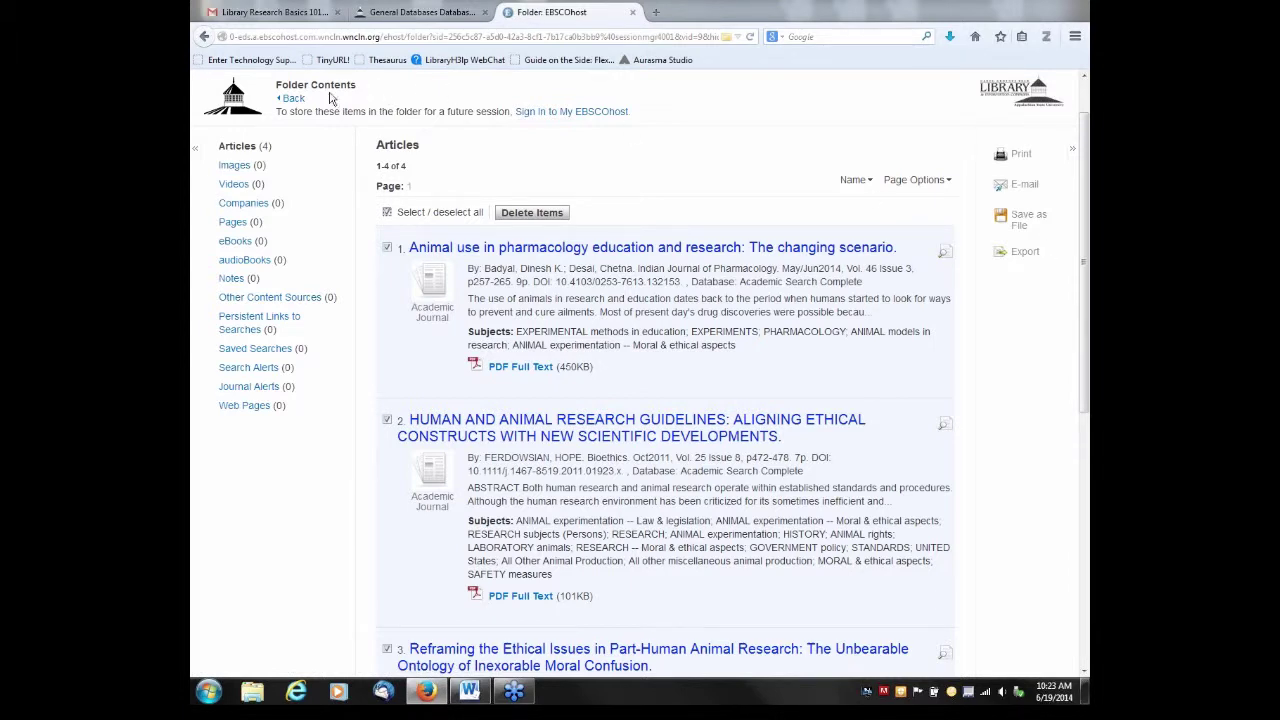
pyautogui.click(297, 101)
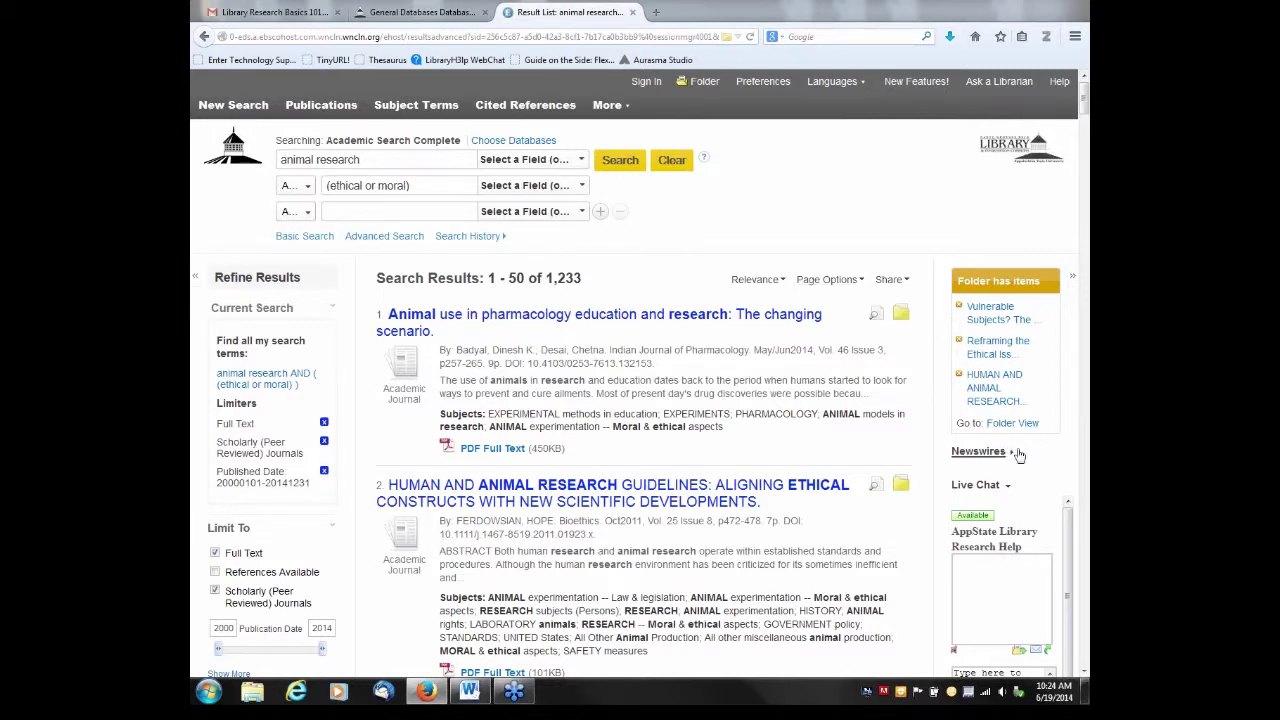
# Open the full record of the fourth result, "Vulnerable Subjects? The Case of Nonhuman Animals in Experimentation", and examine its subject terms and abstract
pyautogui.moveTo(1085, 112); pyautogui.dragTo(1085, 155)
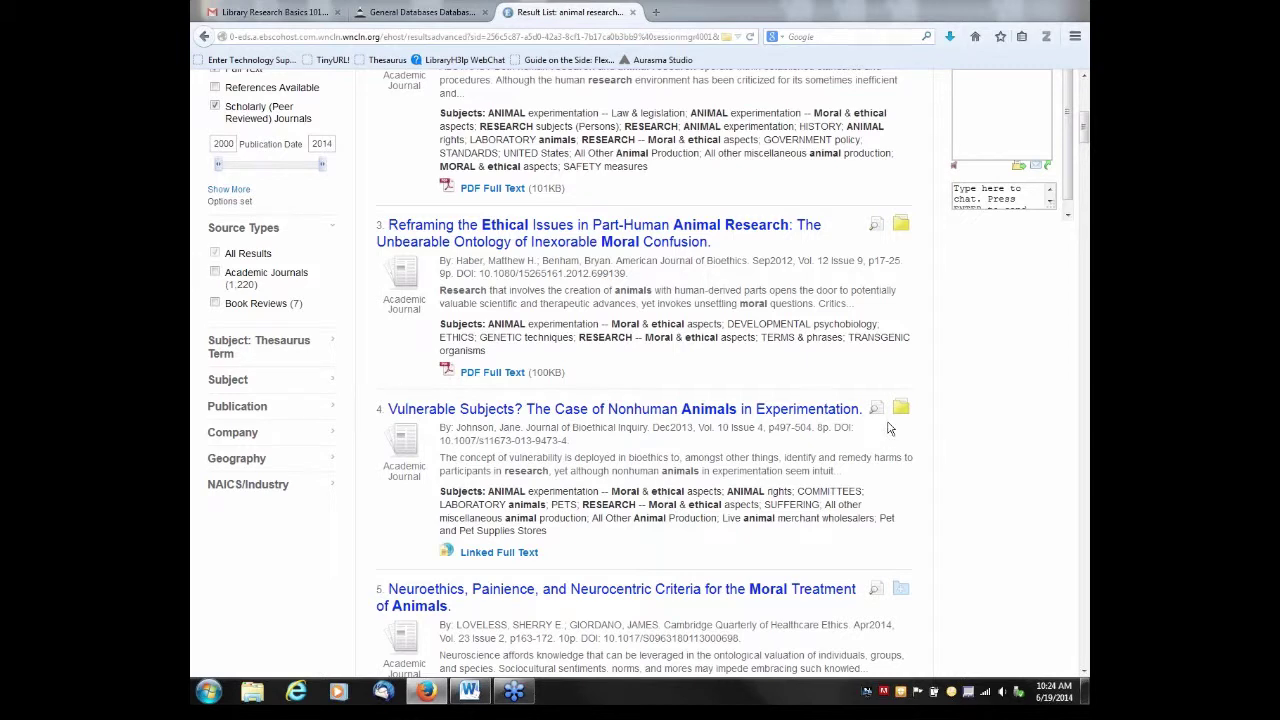
pyautogui.click(645, 410)
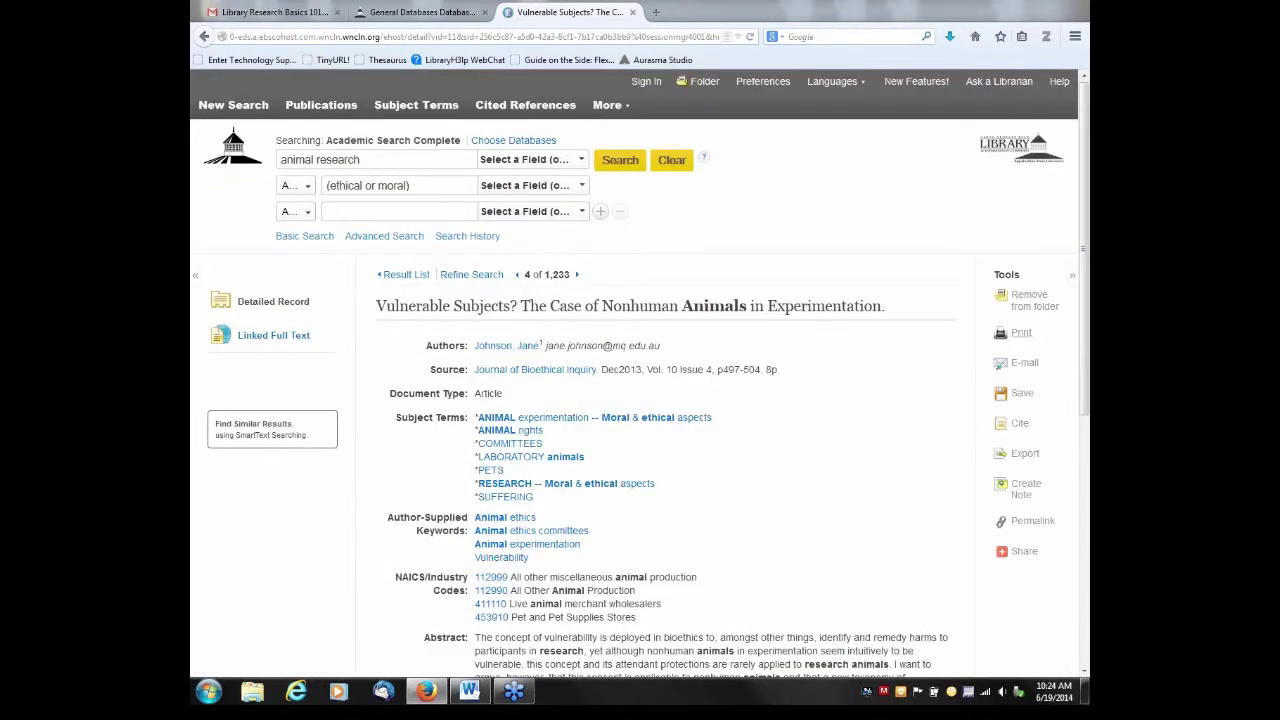
pyautogui.moveTo(1083, 356); pyautogui.dragTo(1083, 373)
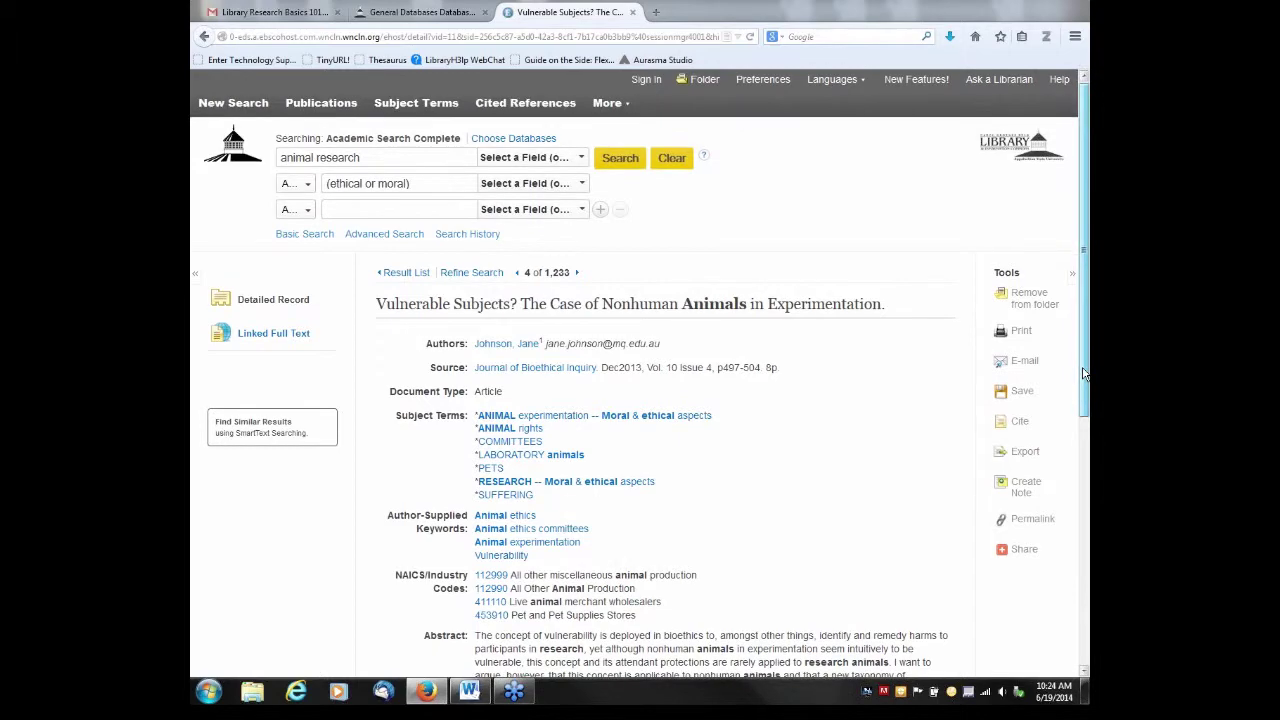
pyautogui.scroll(-3, 1083, 373)
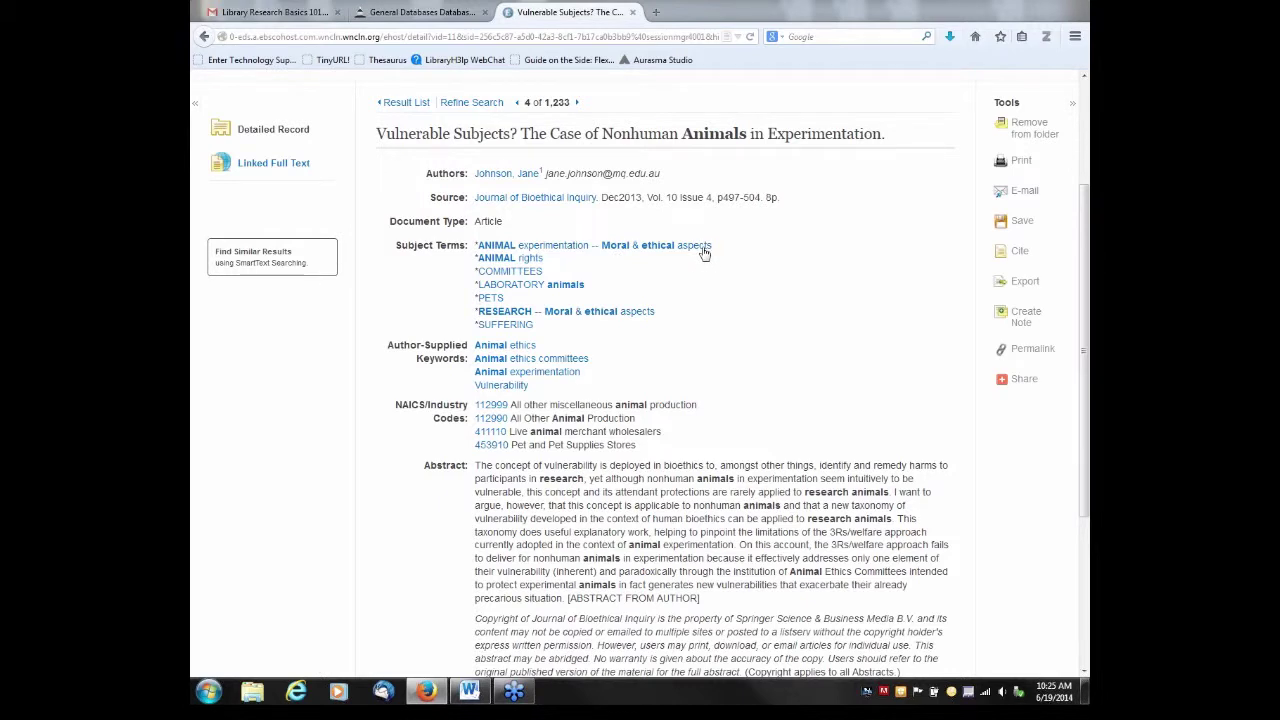
# Search by the record's subject term "ANIMAL experimentation -- Moral & ethical aspects" and look through the resulting articles
pyautogui.click(615, 248)
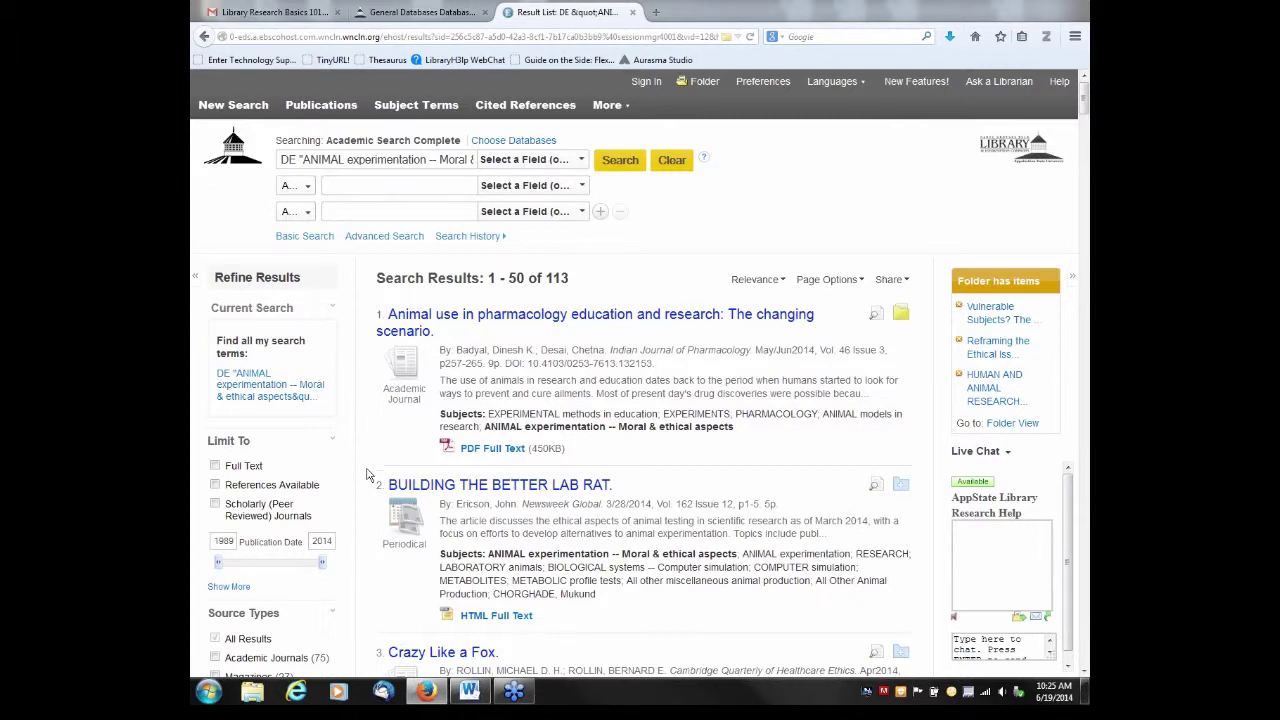
pyautogui.scroll(-1, 367, 475)
pyautogui.scroll(-2, 367, 475)
pyautogui.moveTo(1086, 116); pyautogui.dragTo(1086, 95)
# Close the Academic Search Complete results and open the Philosophy databases from the library's list of databases by subject
pyautogui.click(633, 12)
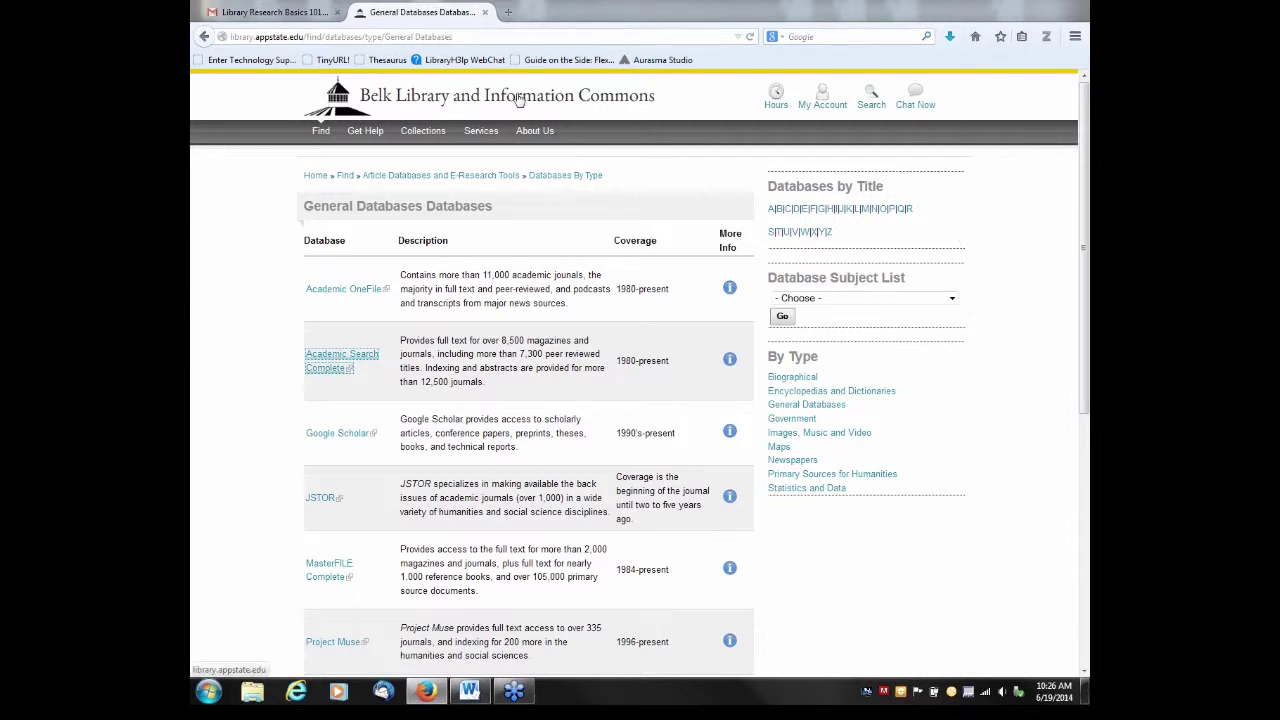
pyautogui.click(204, 36)
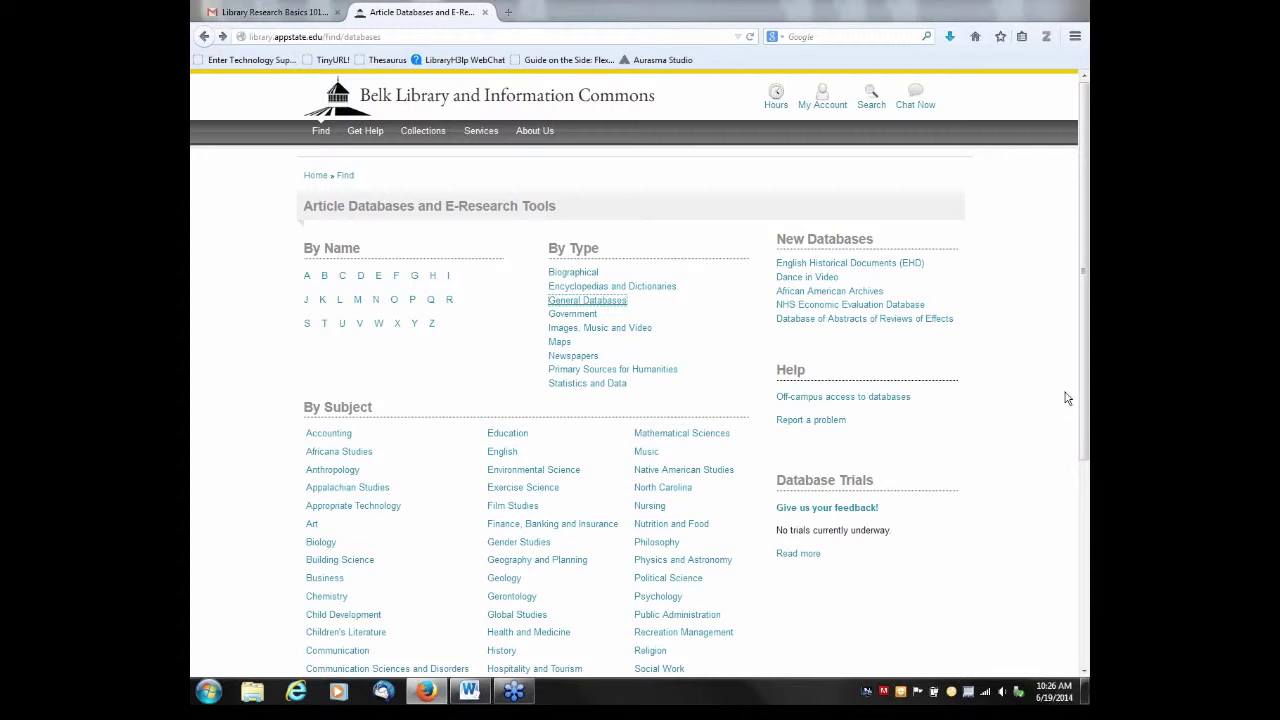
pyautogui.moveTo(1083, 416); pyautogui.dragTo(1080, 463)
pyautogui.scroll(-1, 1059, 463)
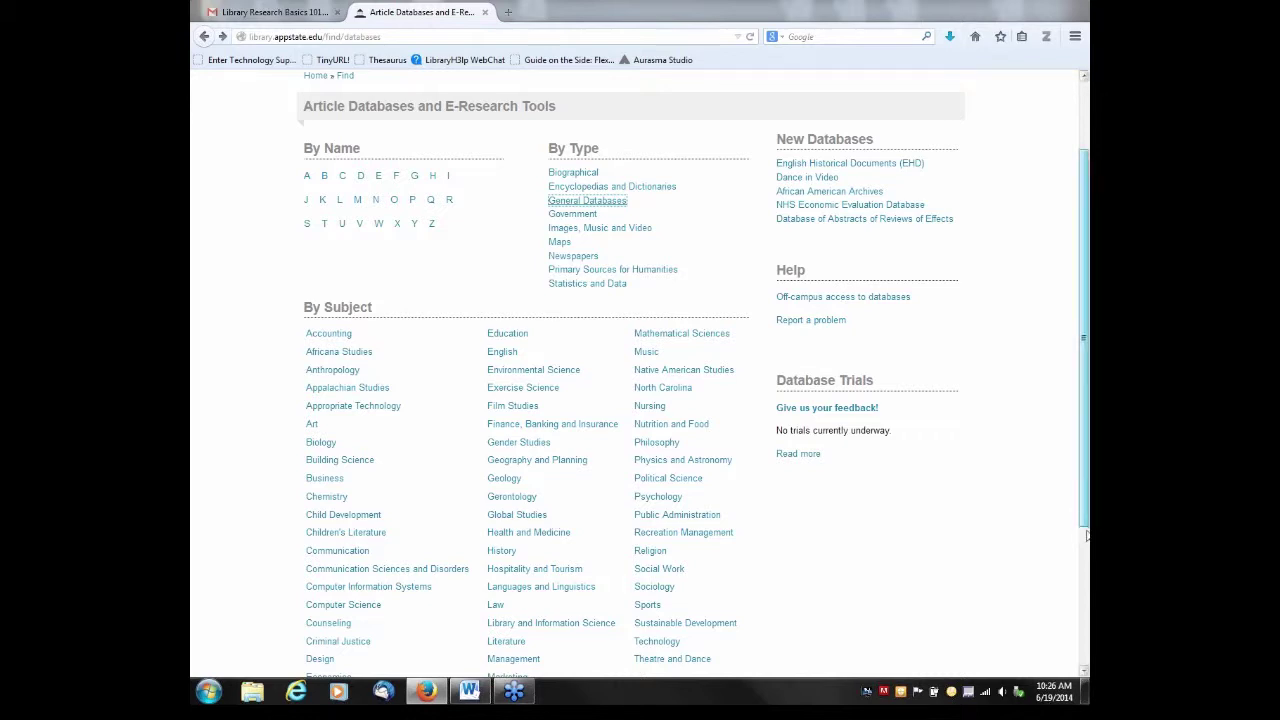
pyautogui.moveTo(1087, 535); pyautogui.dragTo(1038, 563)
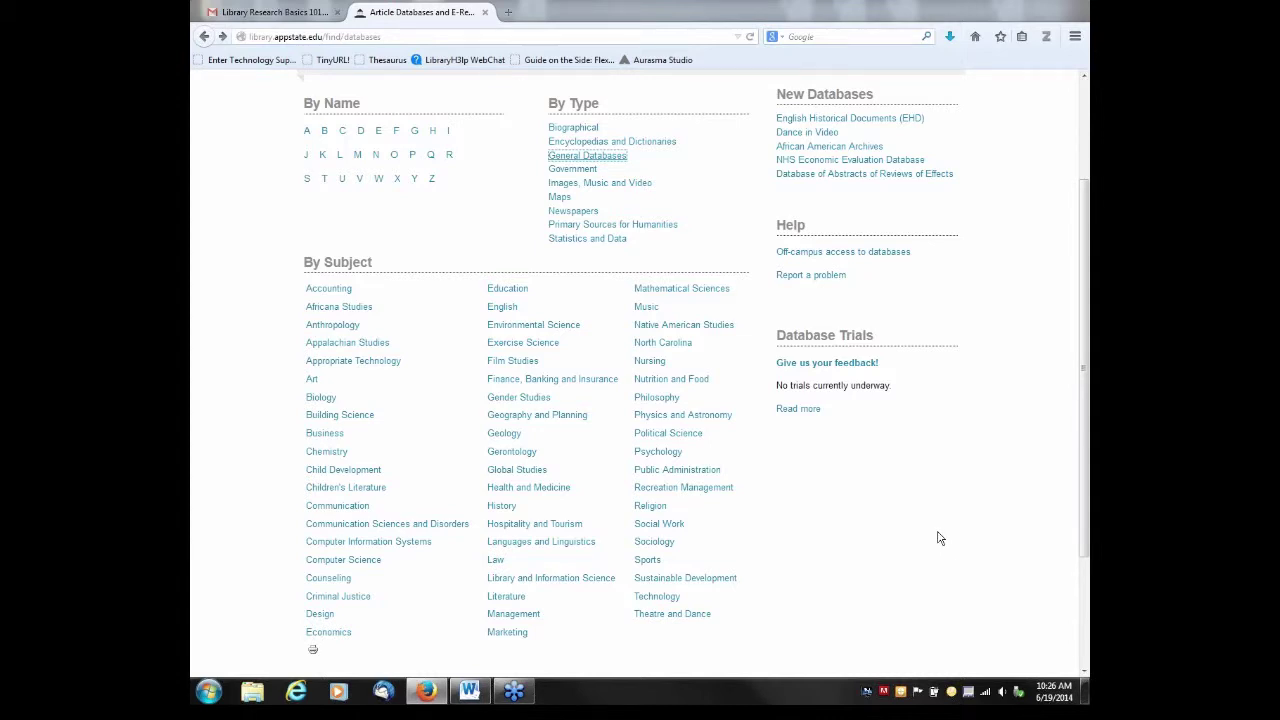
pyautogui.click(658, 401)
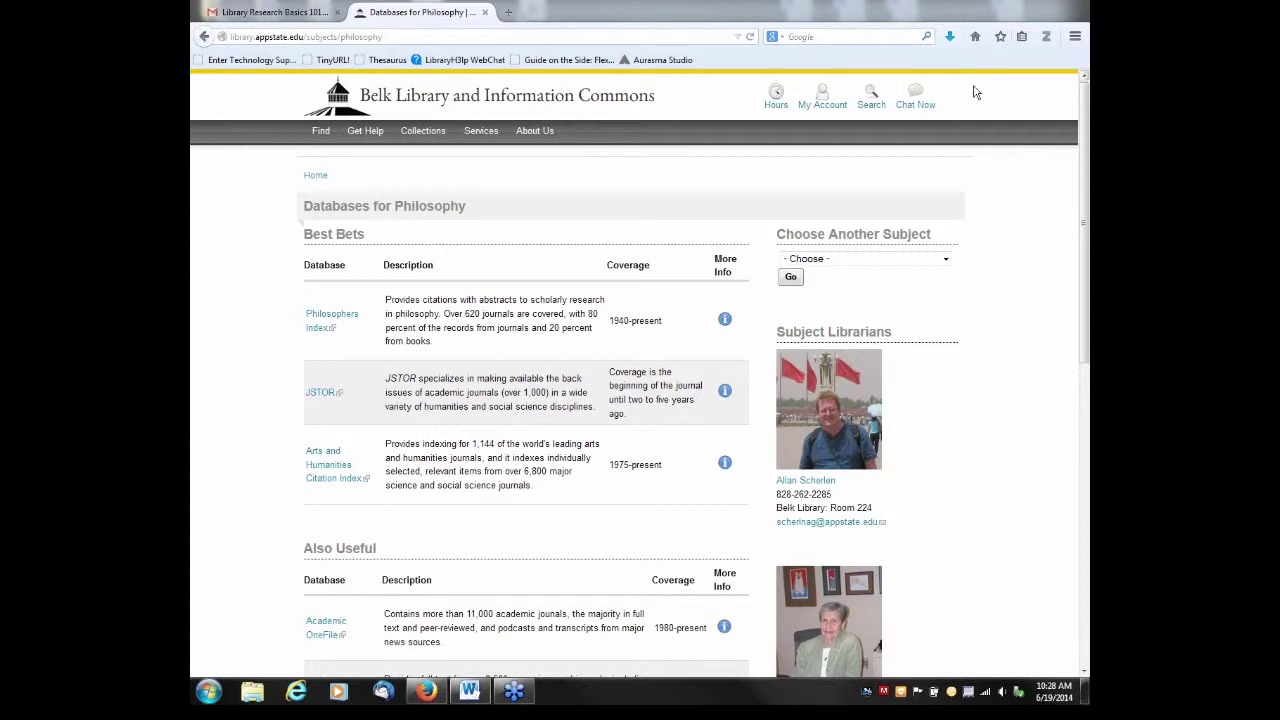
# Return to the library home page and search APPsearch for "animal experimentation and (ethical or moral)"
pyautogui.click(204, 38)
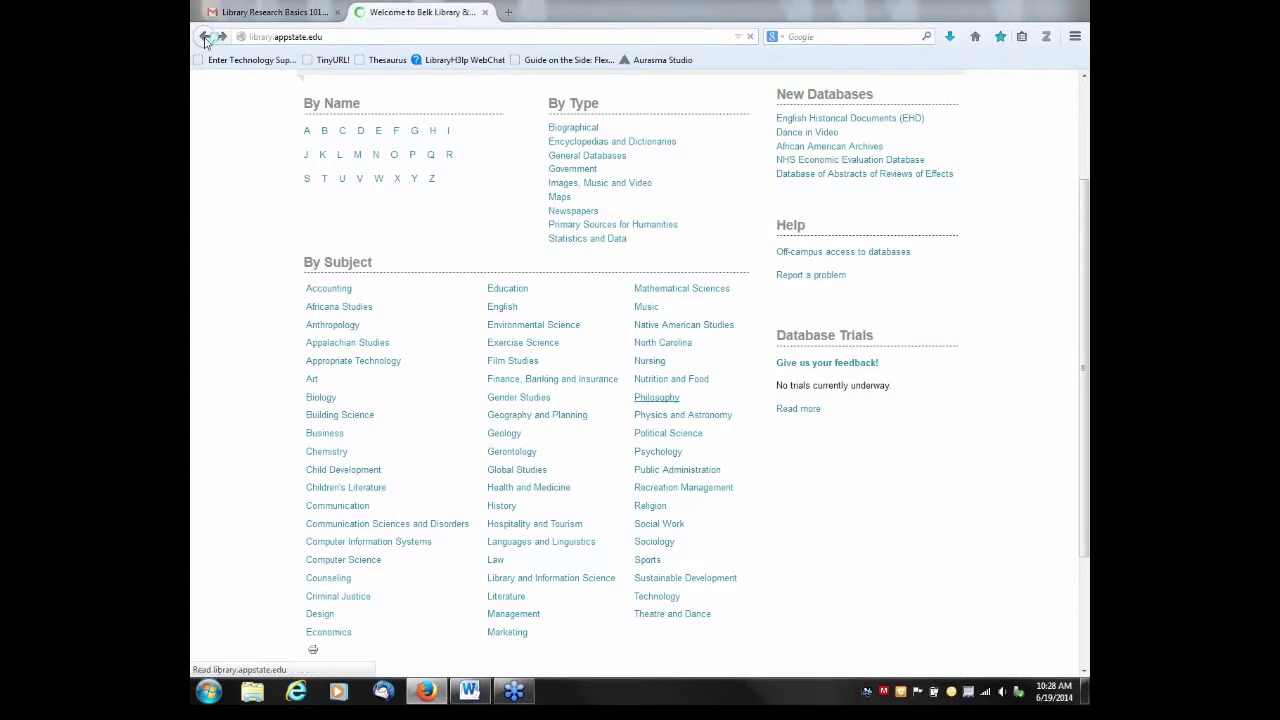
pyautogui.click(204, 37)
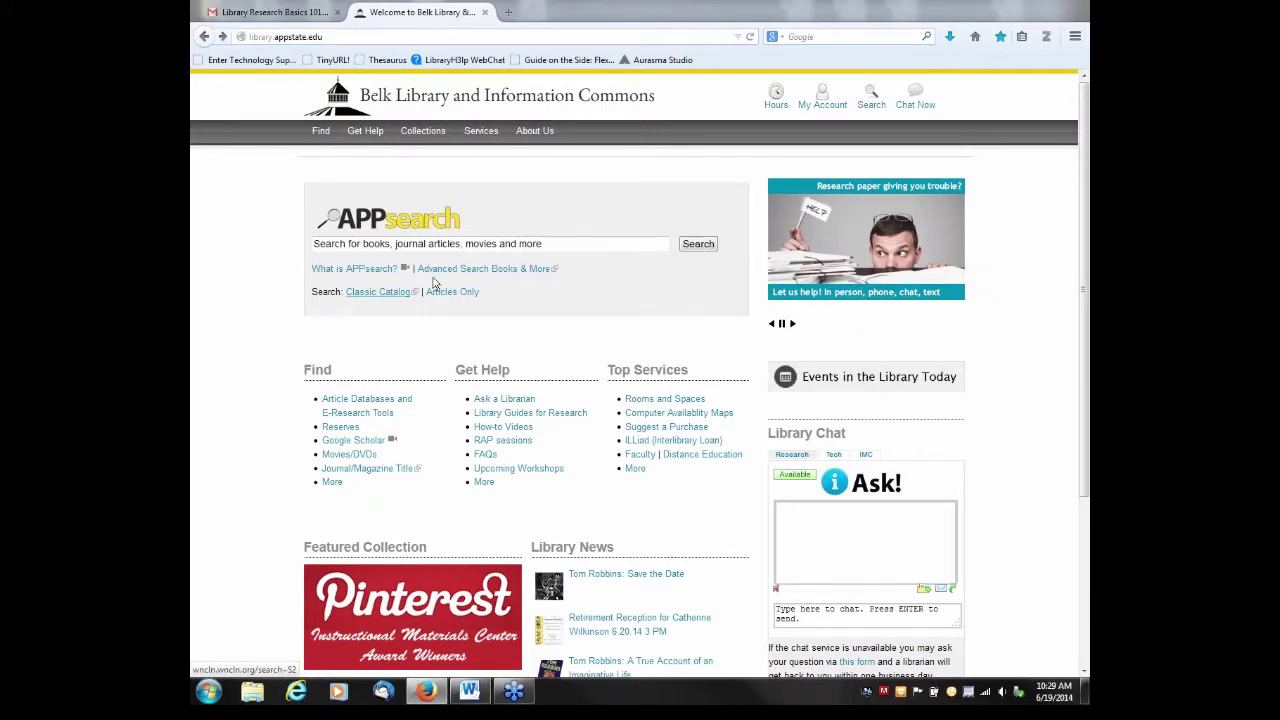
pyautogui.click(584, 246)
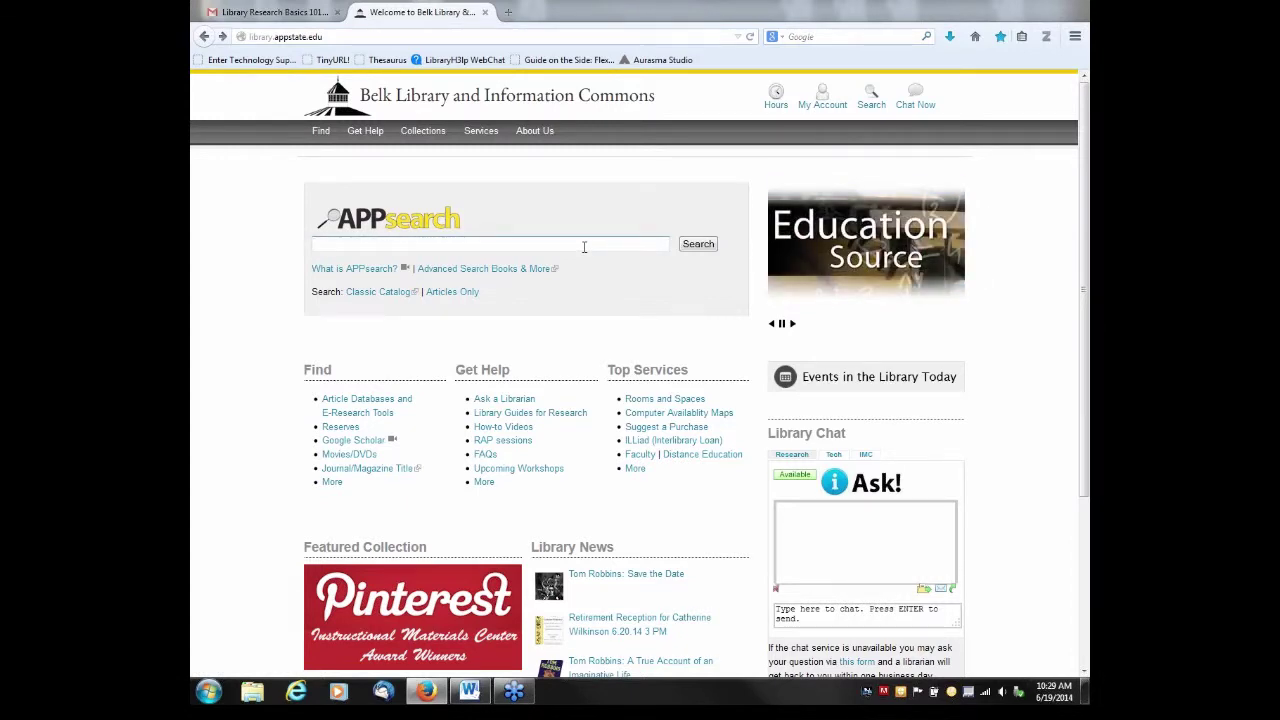
pyautogui.write('animal experime')
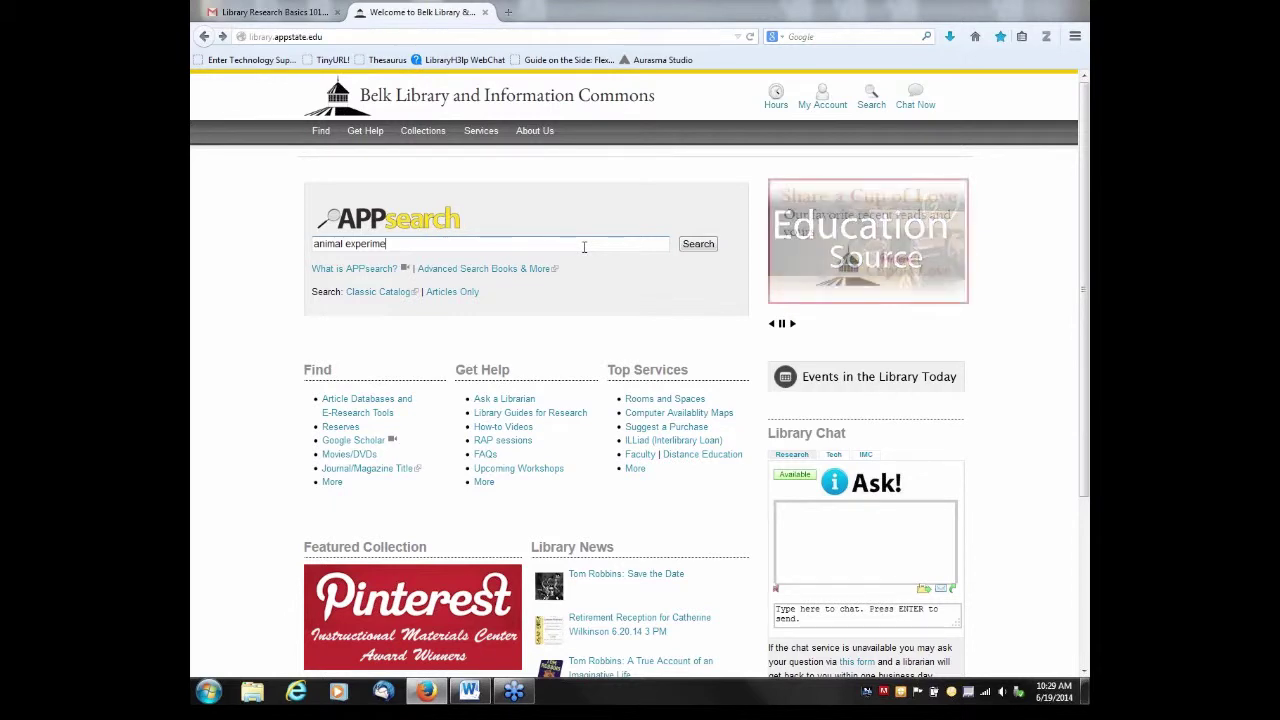
pyautogui.write('ntation and (')
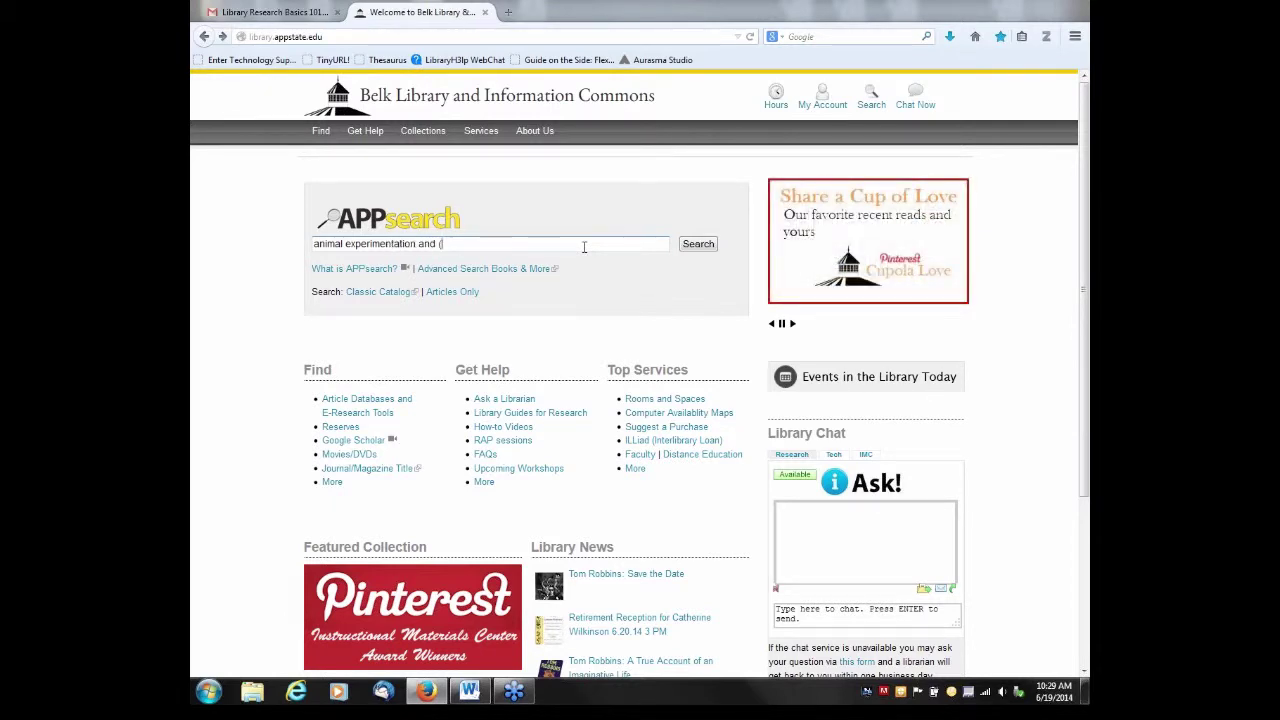
pyautogui.write('ethical or moral')
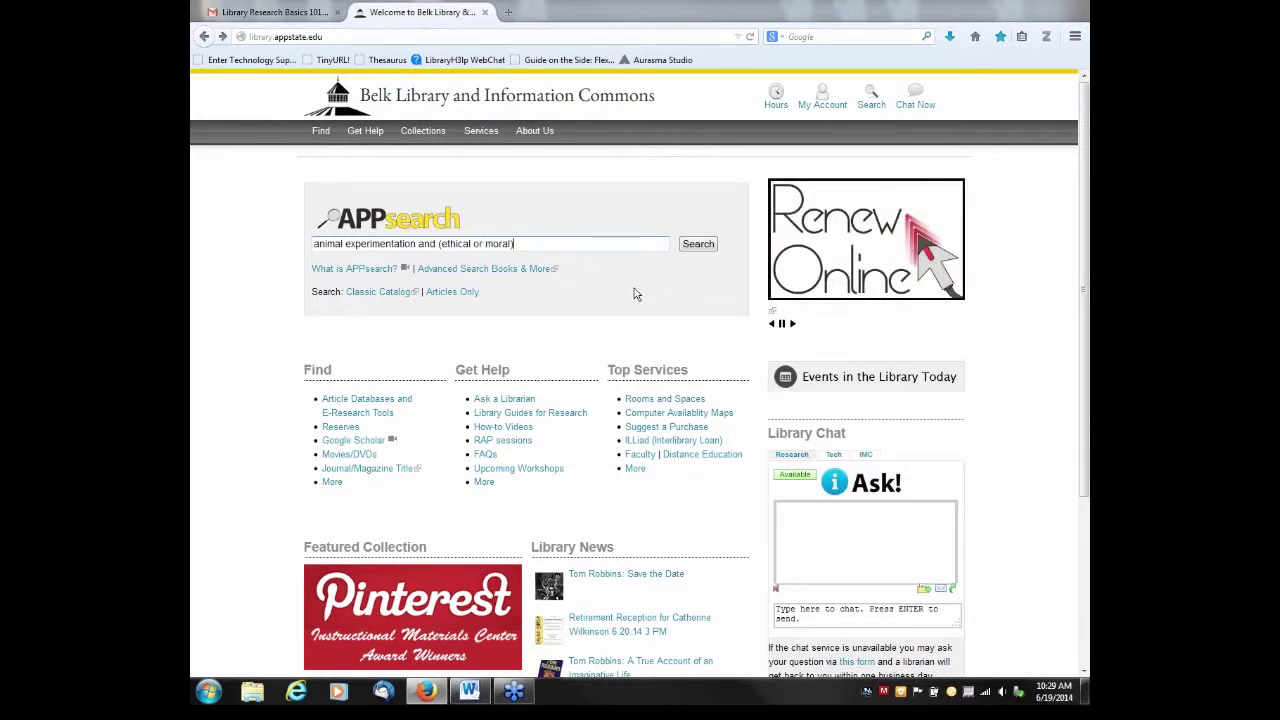
pyautogui.click(700, 248)
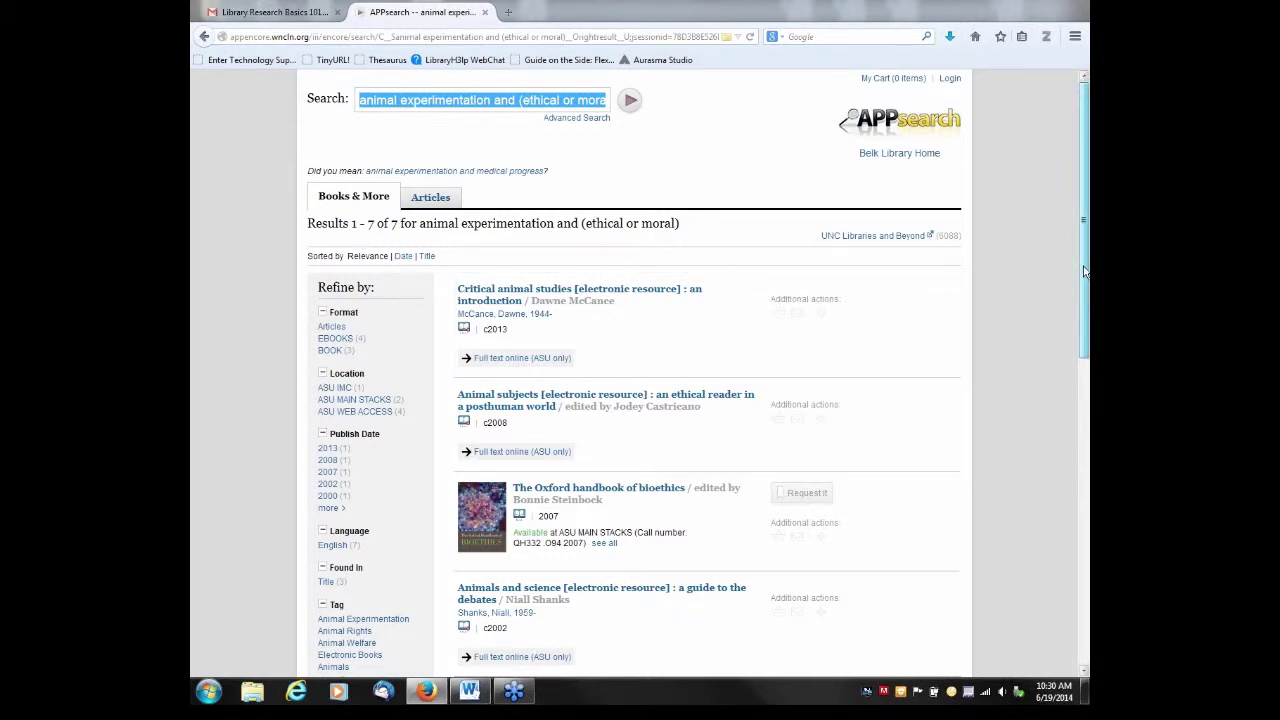
# Open the record of the book "Animal experimentation : the moral issues" and examine its availability, call number and details
pyautogui.moveTo(1083, 271); pyautogui.dragTo(1080, 491)
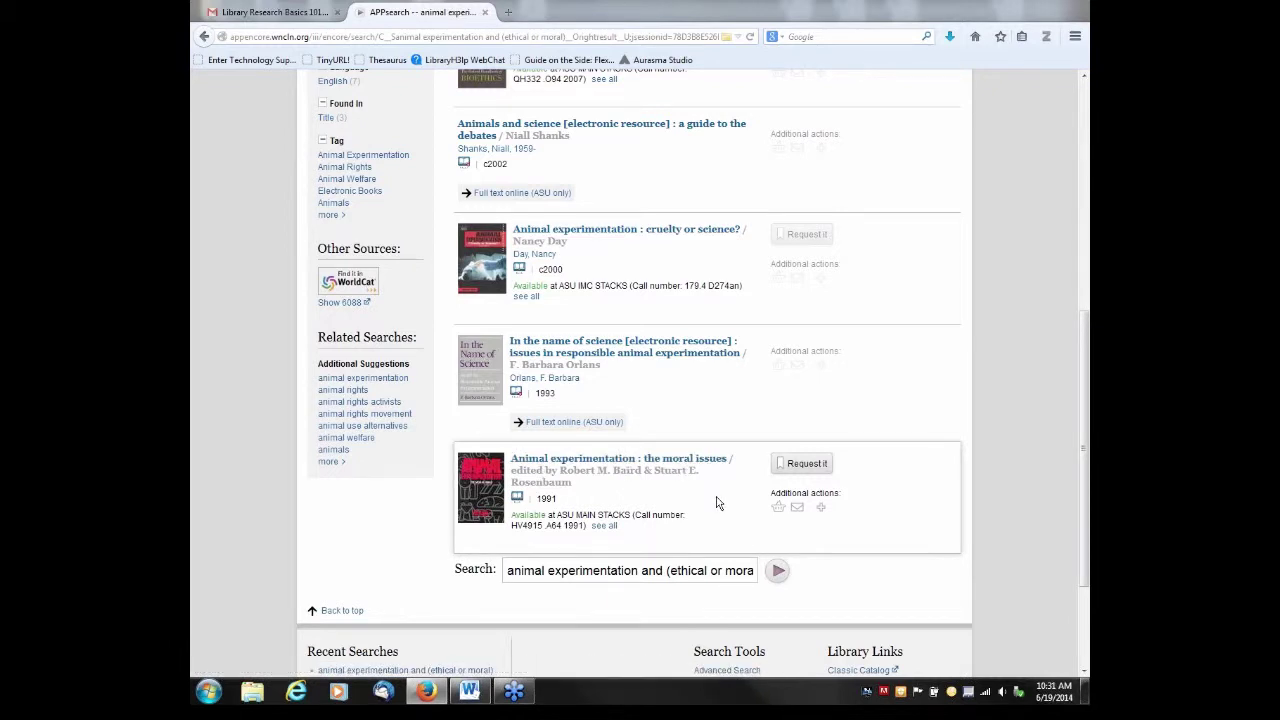
pyautogui.click(578, 464)
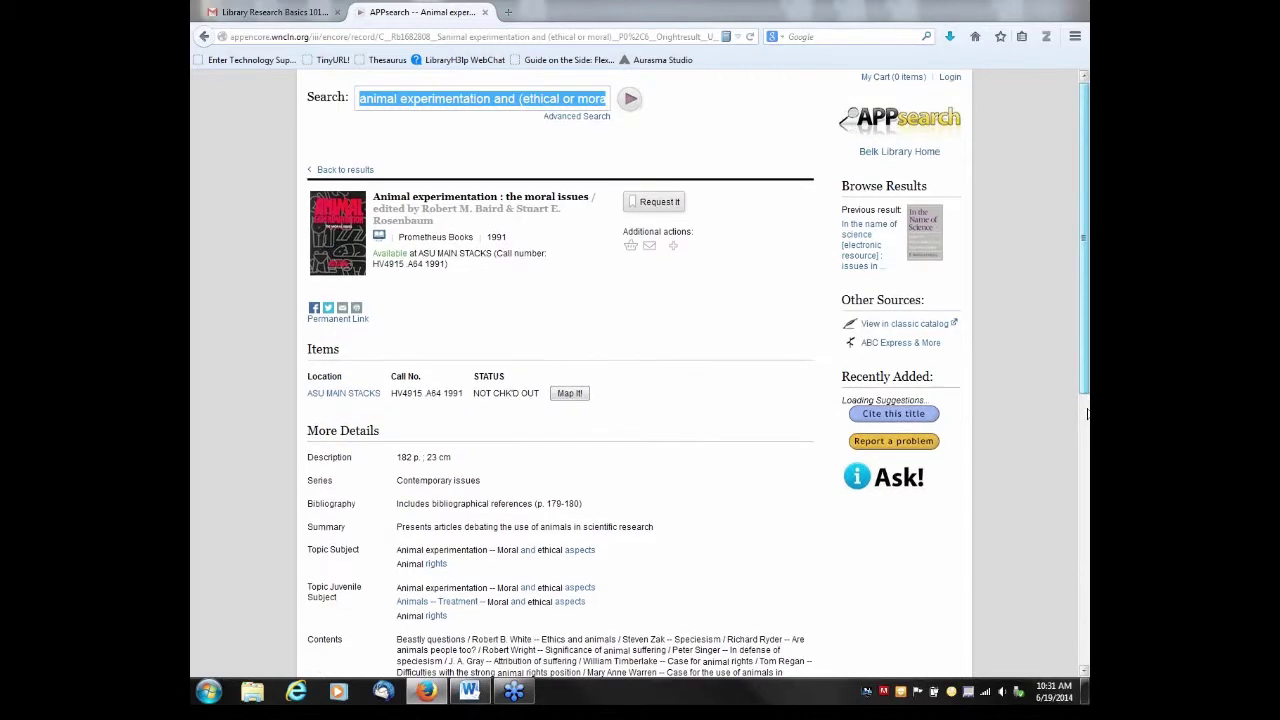
pyautogui.moveTo(1086, 395); pyautogui.dragTo(1086, 440)
pyautogui.scroll(-1, 635, 638)
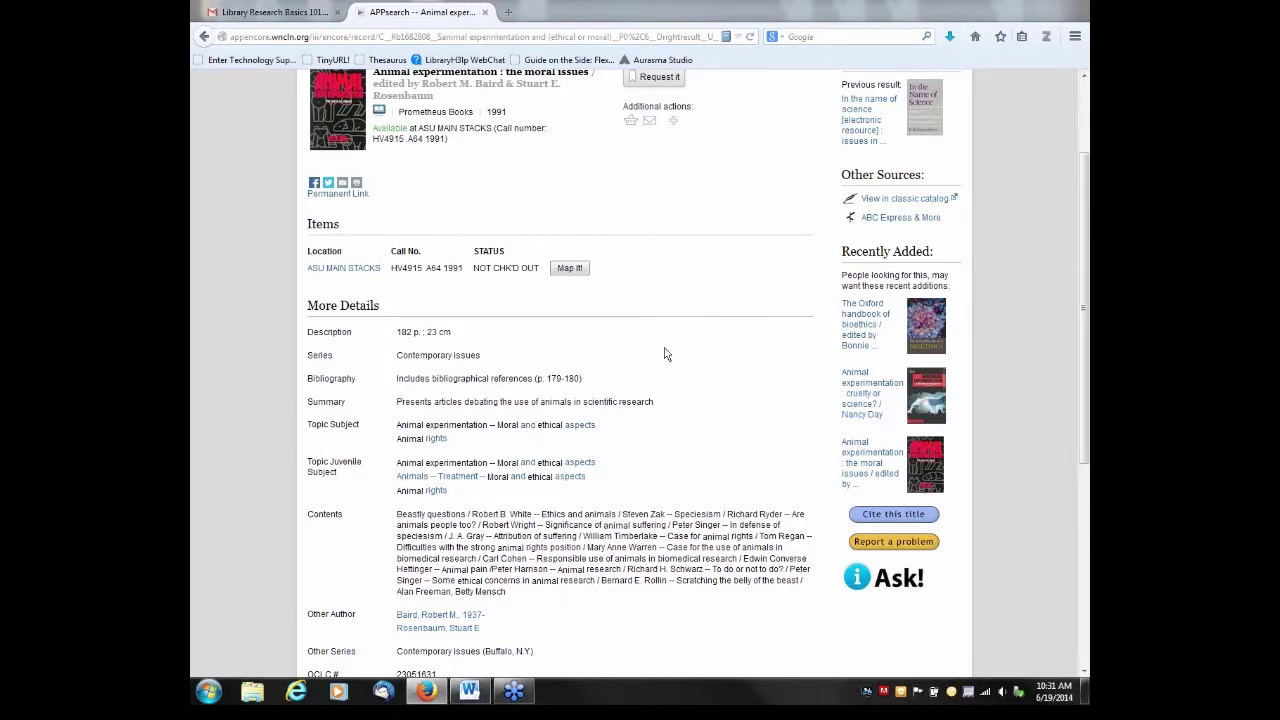
pyautogui.scroll(2, 706, 432)
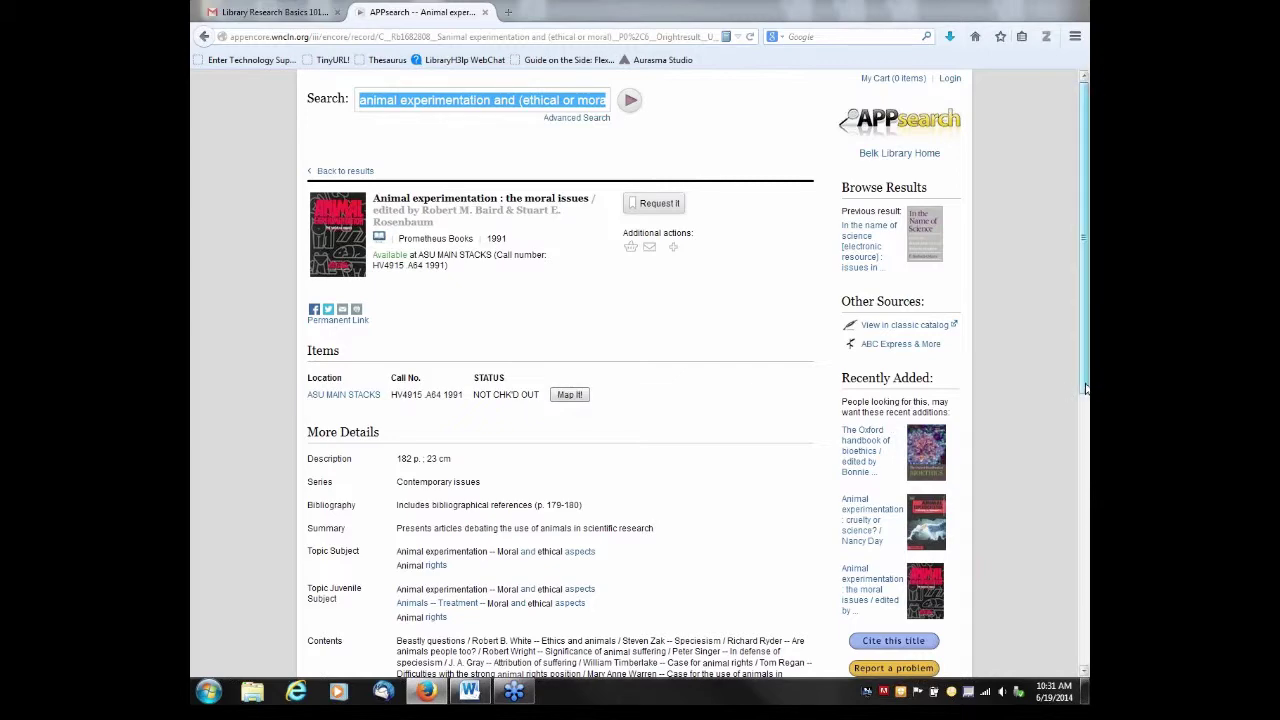
# Follow the book's topic subject "Animal experimentation -- Moral and ethical aspects" to find related titles
pyautogui.scroll(-3, 670, 393)
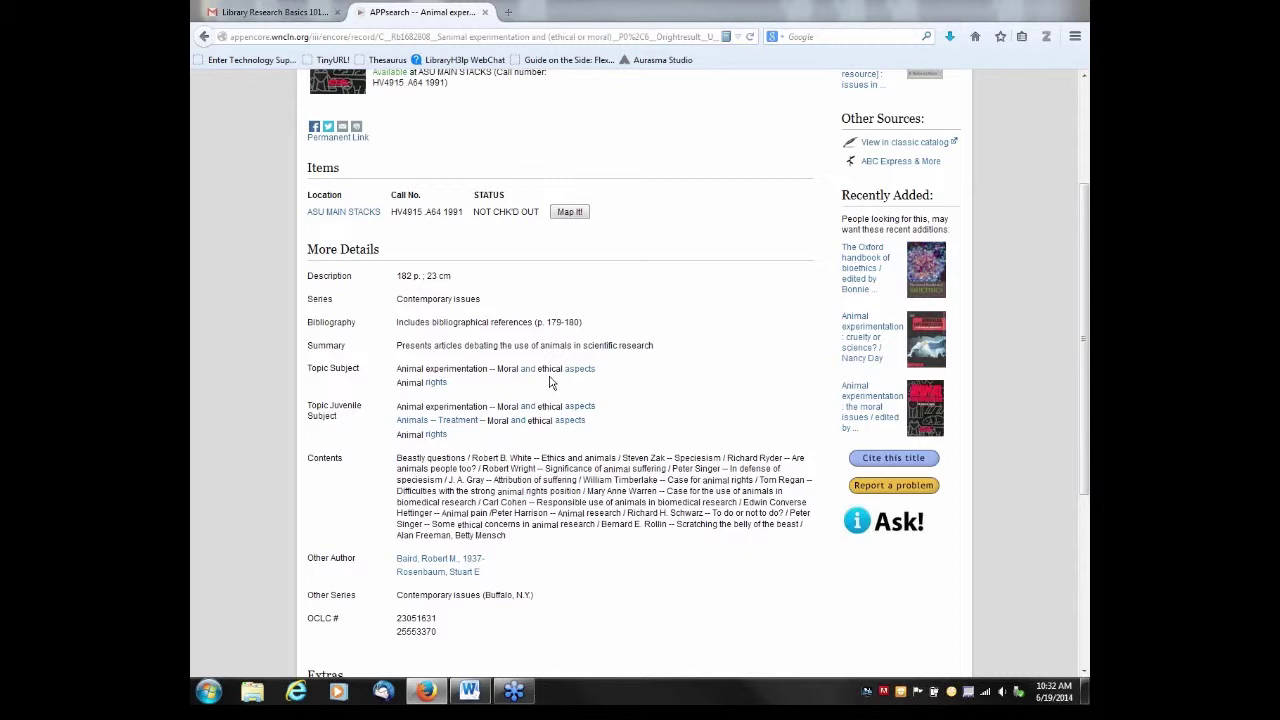
pyautogui.click(481, 372)
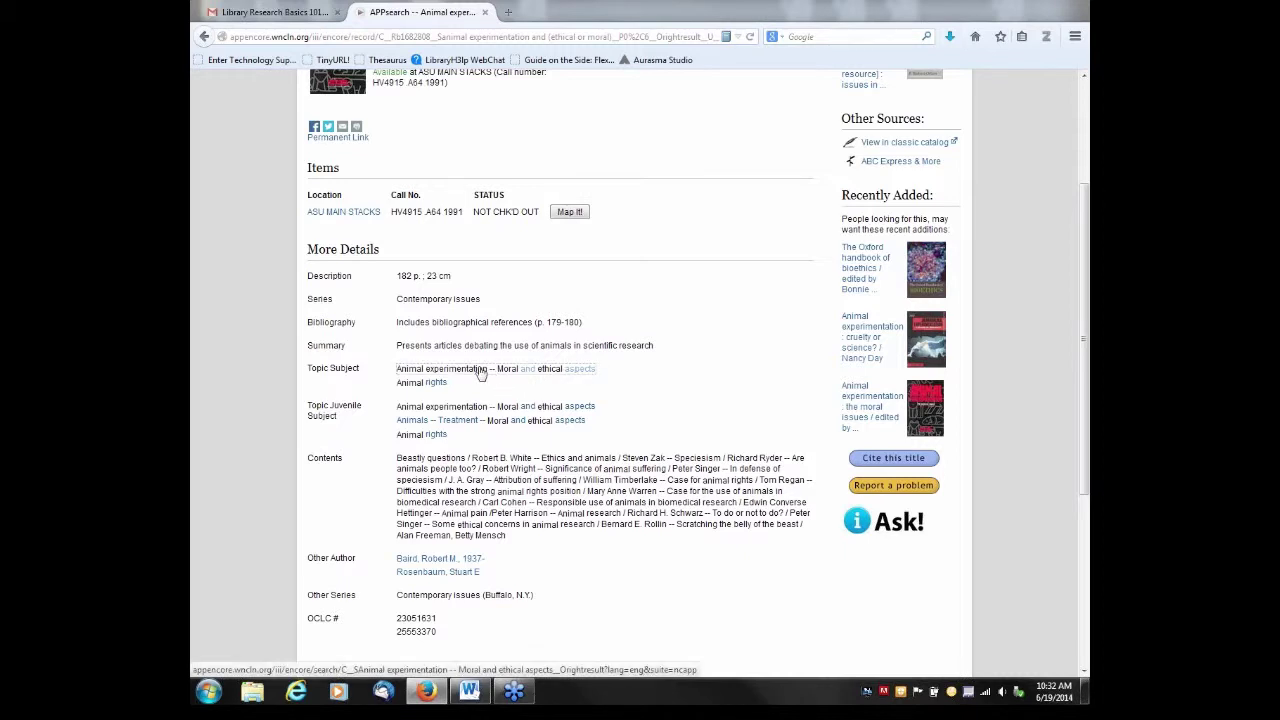